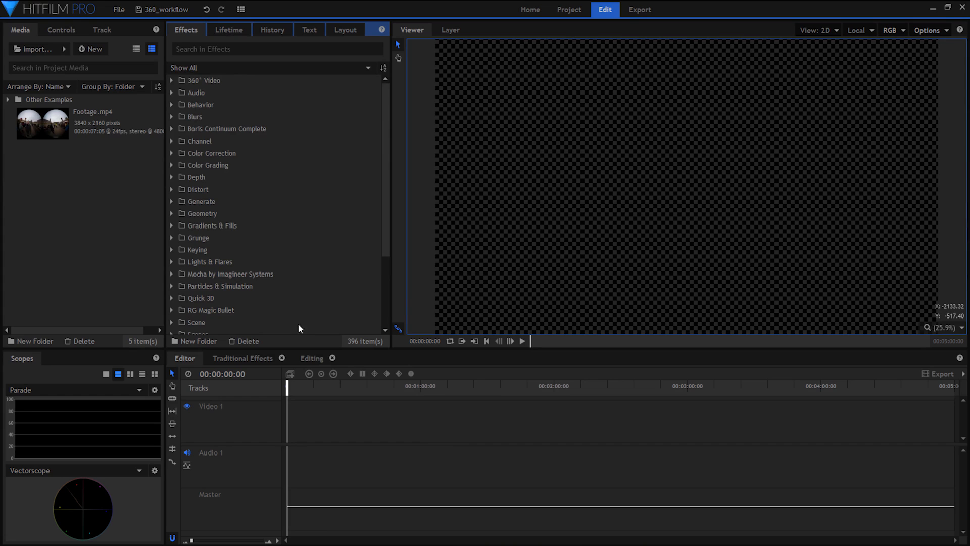
# Expand the 360° Video effects folder and look at the fractal example in the Traditional Effects composite shot.
pyautogui.click(170, 80)
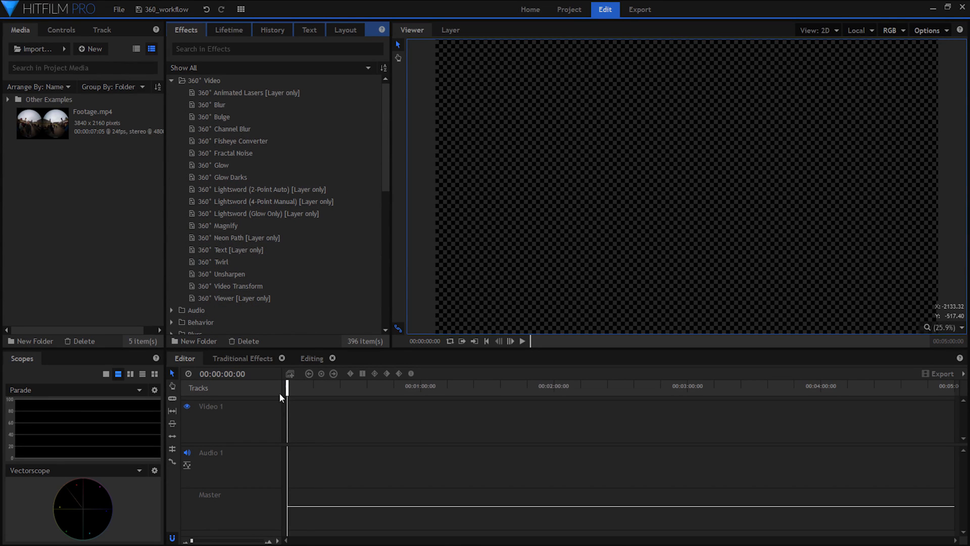
pyautogui.click(227, 357)
pyautogui.click(186, 402)
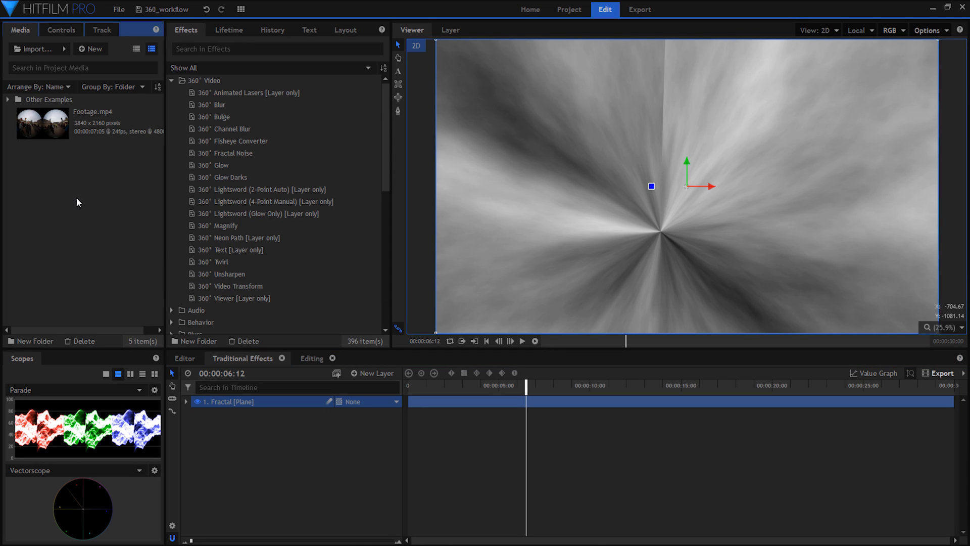
# Make a composite shot named 360 from Footage.mp4, keeping its 3840 x 2160, 24 fps settings.
pyautogui.click(51, 127)
pyautogui.rightClick(51, 128)
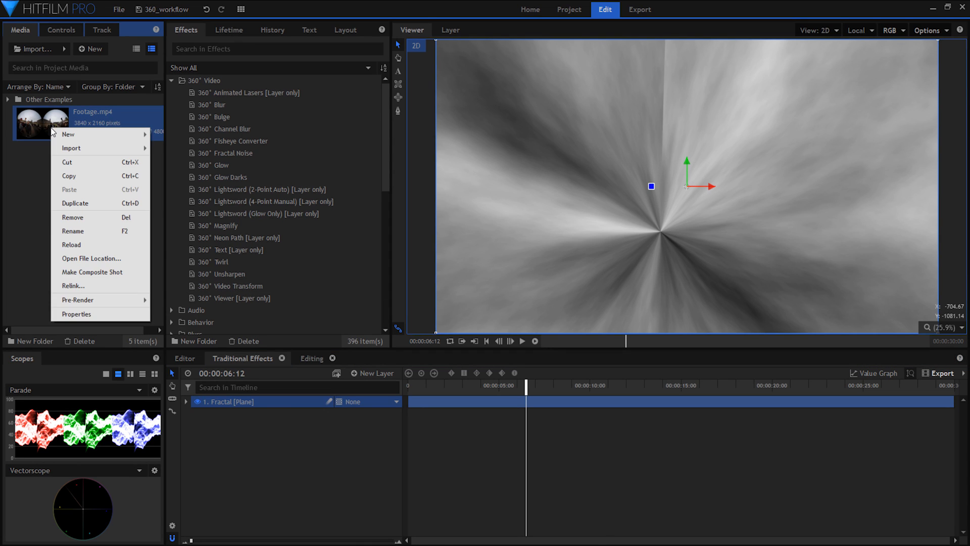
pyautogui.click(100, 273)
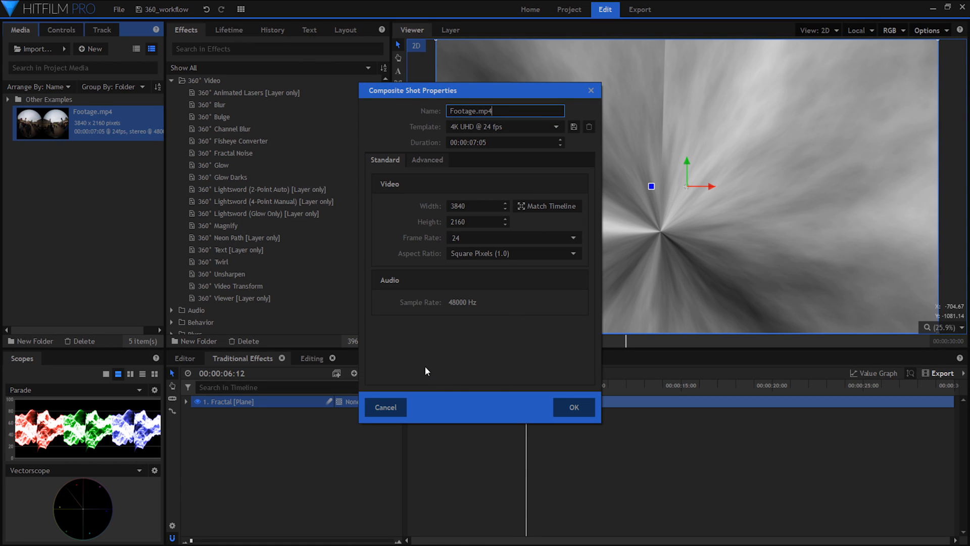
pyautogui.moveTo(507, 107); pyautogui.dragTo(408, 109)
pyautogui.write('360')
pyautogui.click(576, 410)
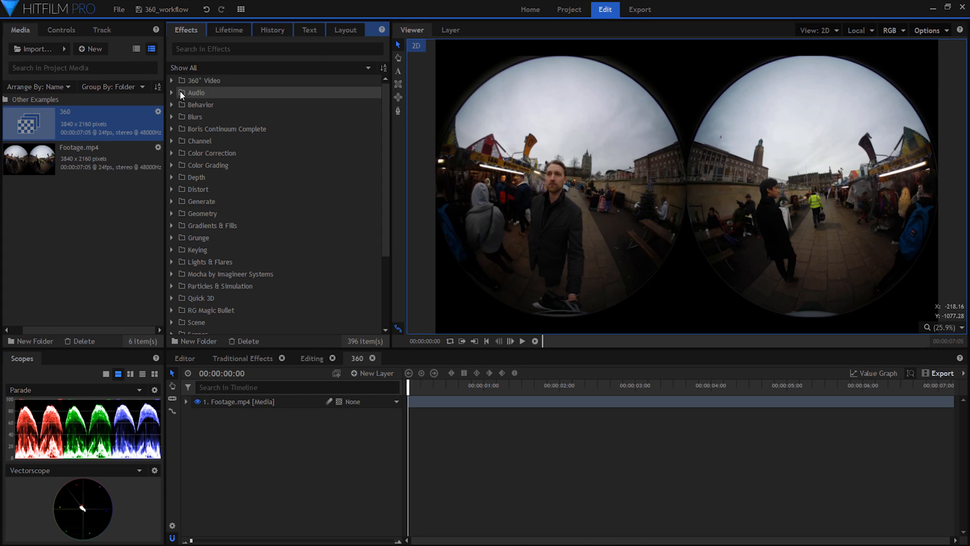
# Apply the 360° Fisheye Converter effect to the Footage.mp4 layer in the 360 composite shot.
pyautogui.click(170, 81)
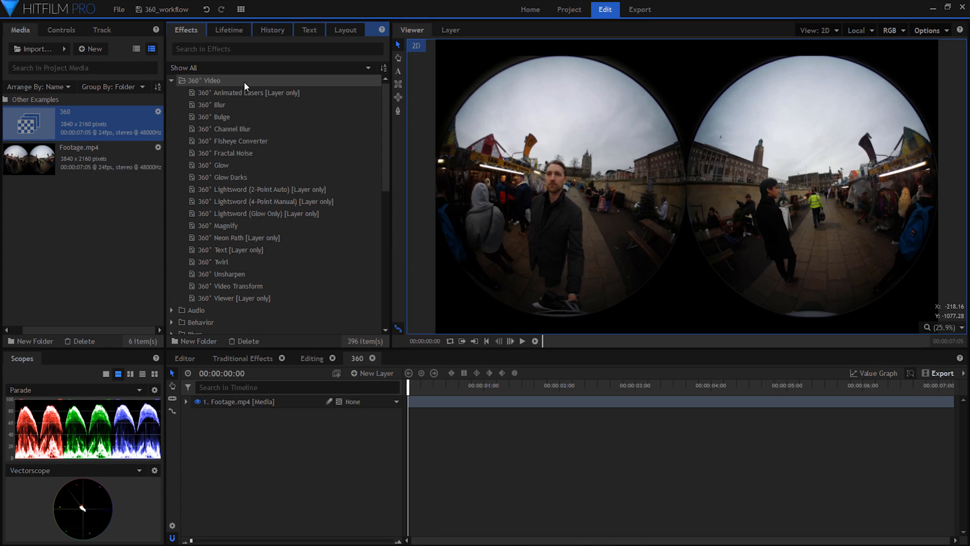
pyautogui.click(265, 140)
pyautogui.moveTo(284, 141); pyautogui.dragTo(268, 401)
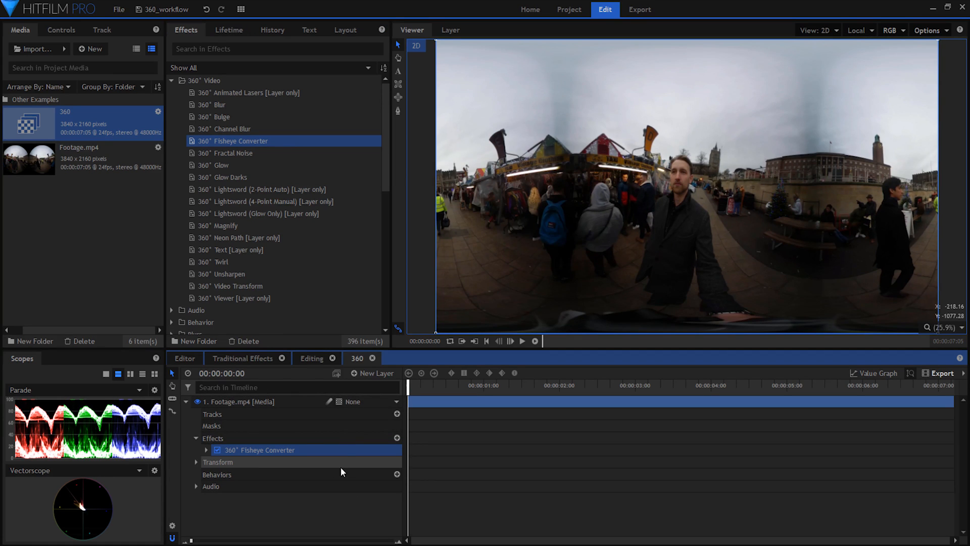
# Add the 360° Viewer effect to the Footage.mp4 layer below the 360° Fisheye Converter.
pyautogui.click(63, 32)
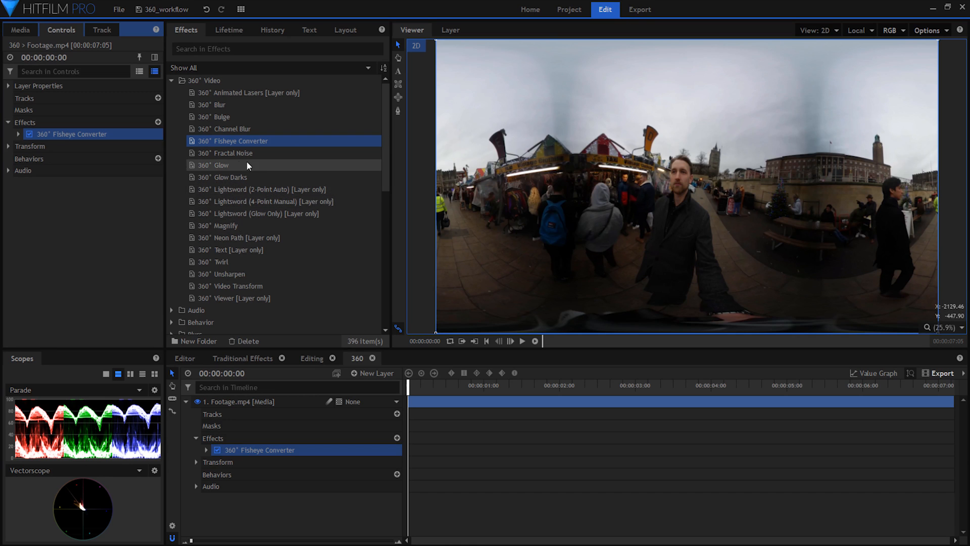
pyautogui.click(243, 298)
pyautogui.moveTo(252, 303); pyautogui.dragTo(251, 455)
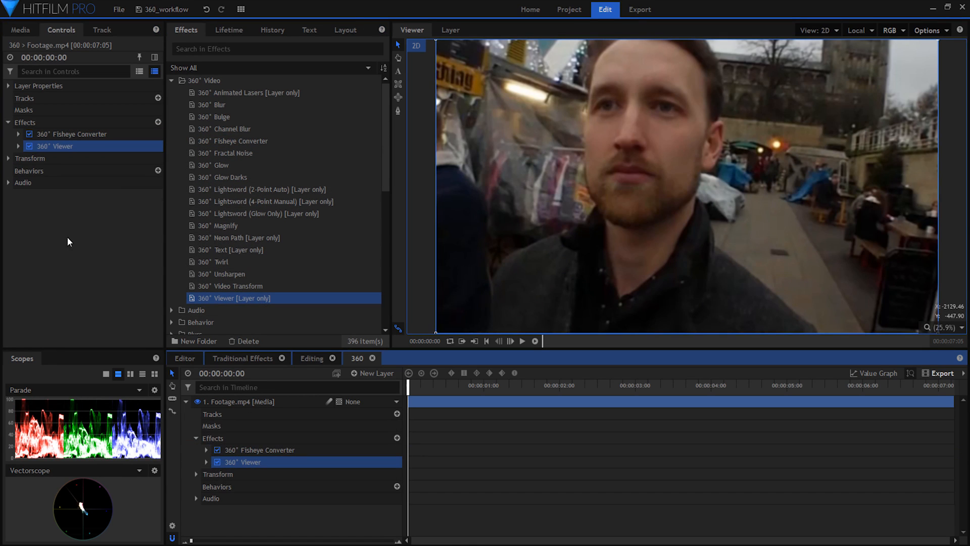
# Compare the 360° Viewer effect with Use Fisheye Lens off and on, leaving the option enabled.
pyautogui.click(18, 146)
pyautogui.moveTo(168, 187); pyautogui.dragTo(237, 183)
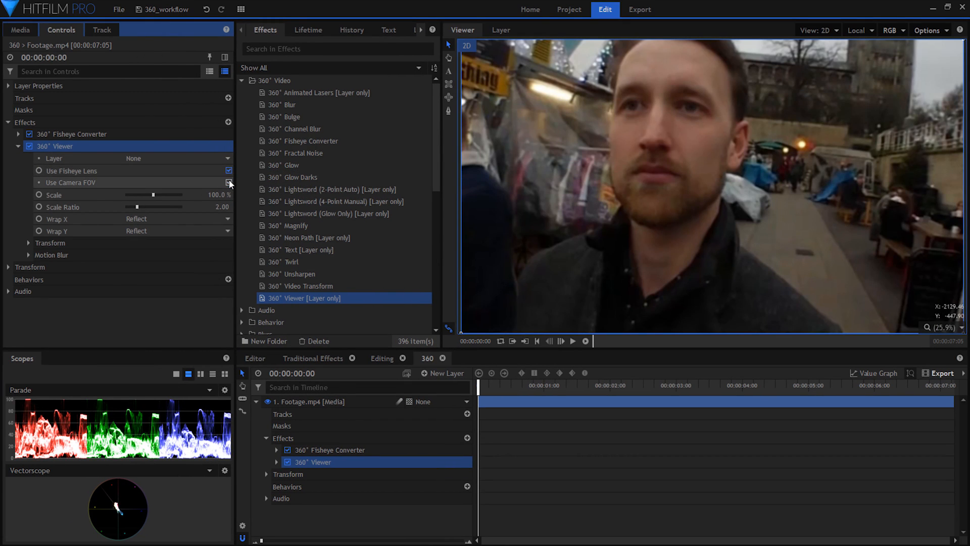
pyautogui.click(228, 170)
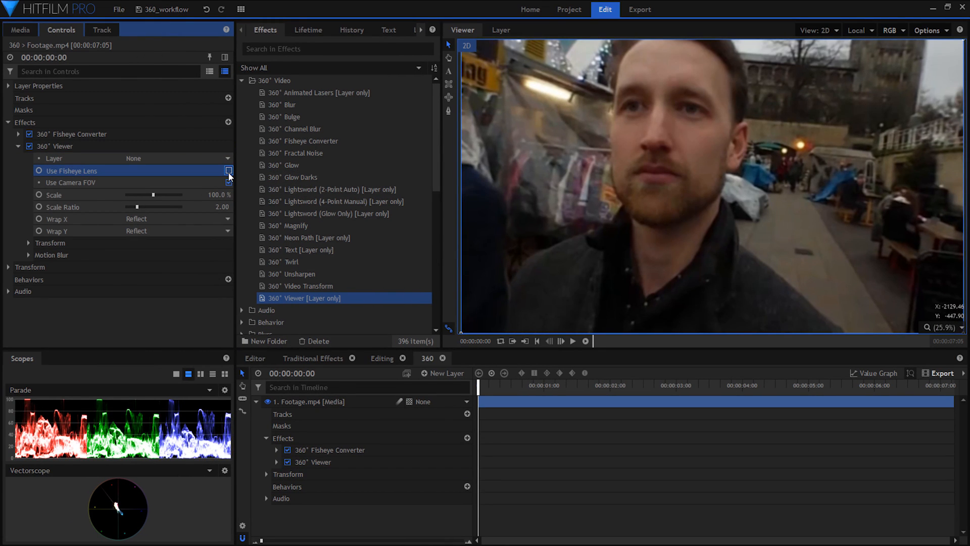
pyautogui.click(228, 171)
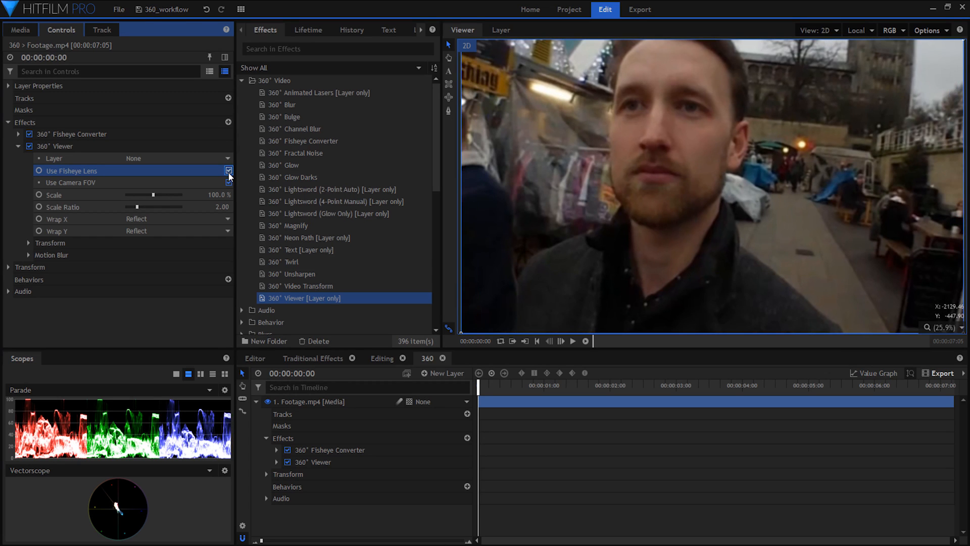
pyautogui.click(229, 172)
pyautogui.click(228, 172)
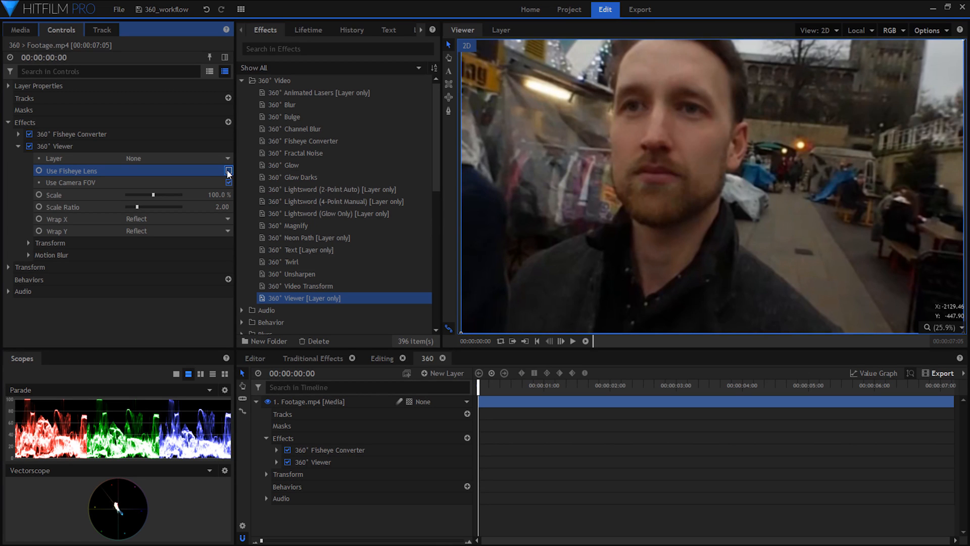
pyautogui.click(229, 172)
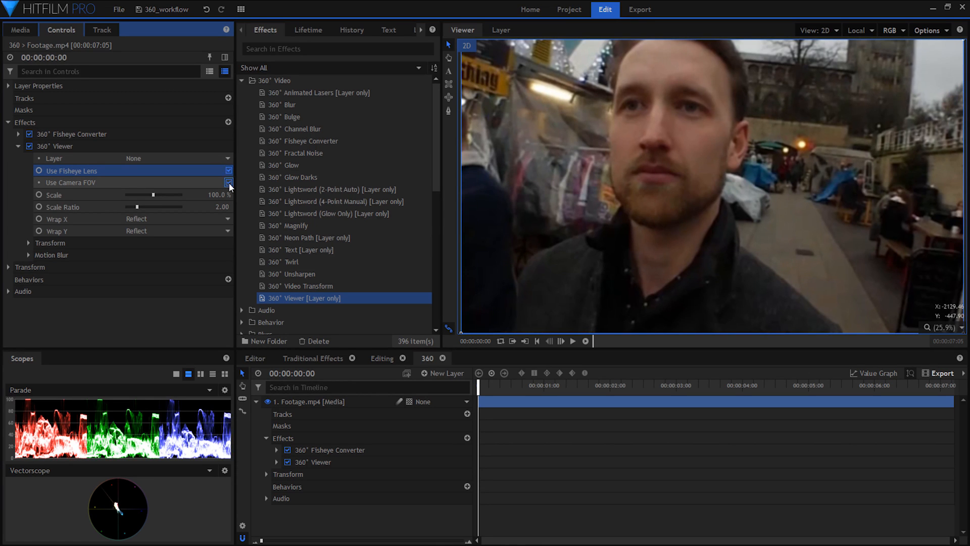
# Turn off Use Camera FOV in the 360° Viewer effect and set its FOV to 120°.
pyautogui.click(229, 183)
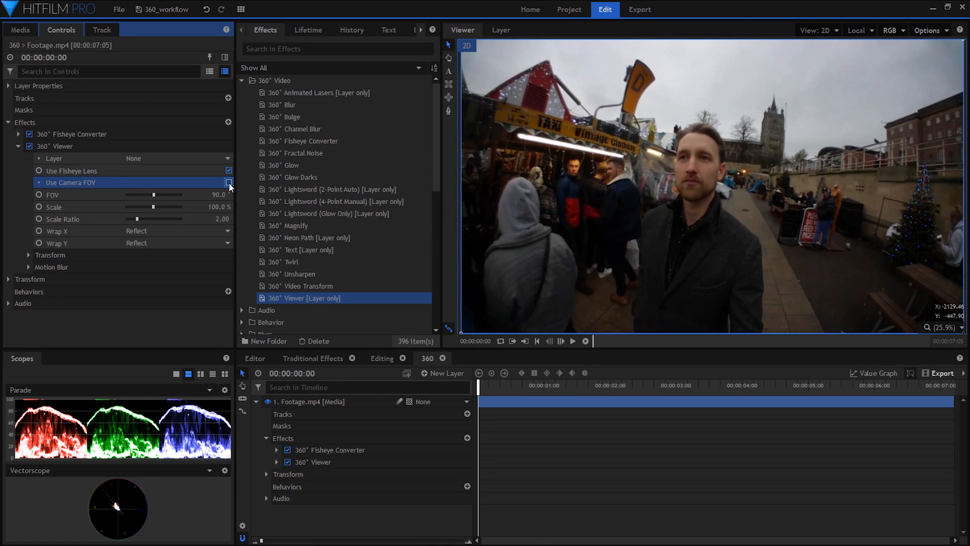
pyautogui.moveTo(218, 195); pyautogui.dragTo(263, 195)
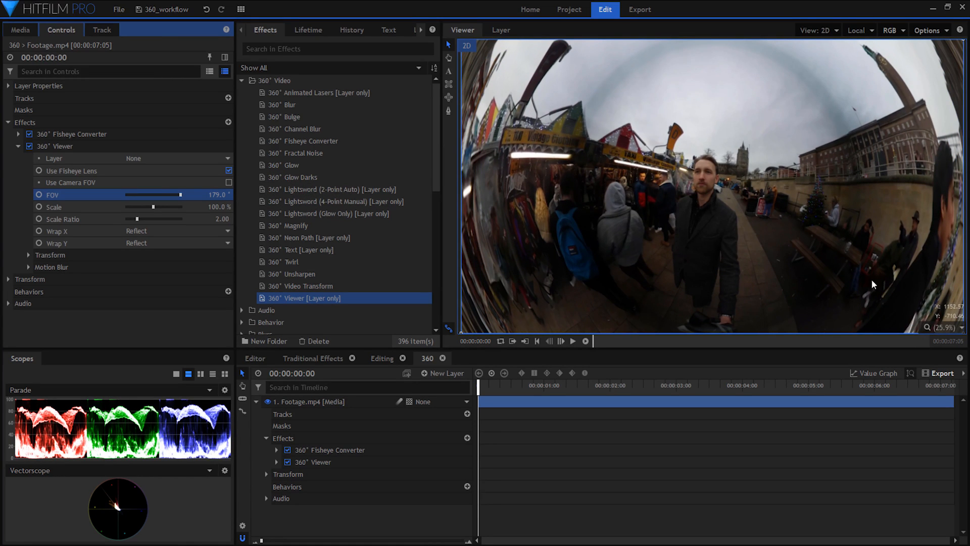
pyautogui.moveTo(216, 195); pyautogui.dragTo(132, 195)
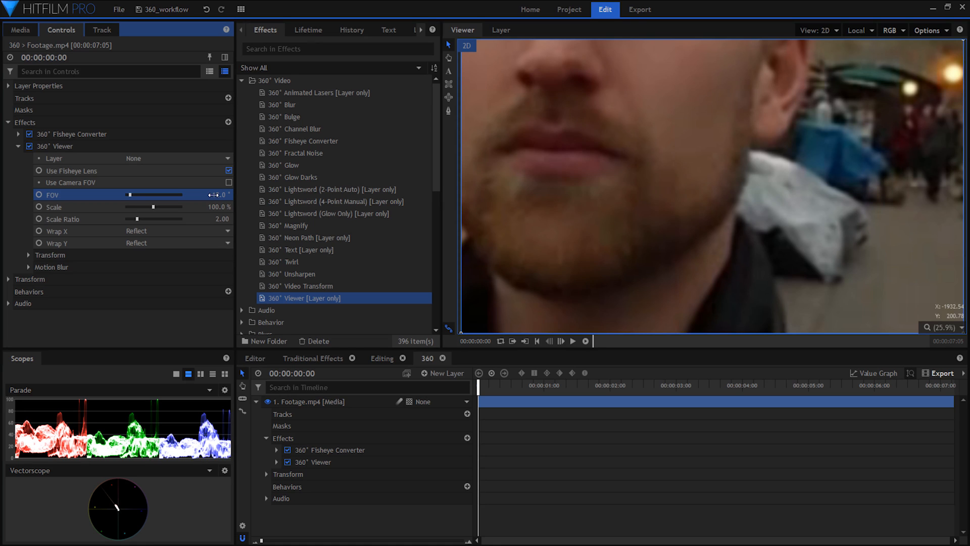
pyautogui.click(214, 194)
pyautogui.write('120')
pyautogui.press('Return')
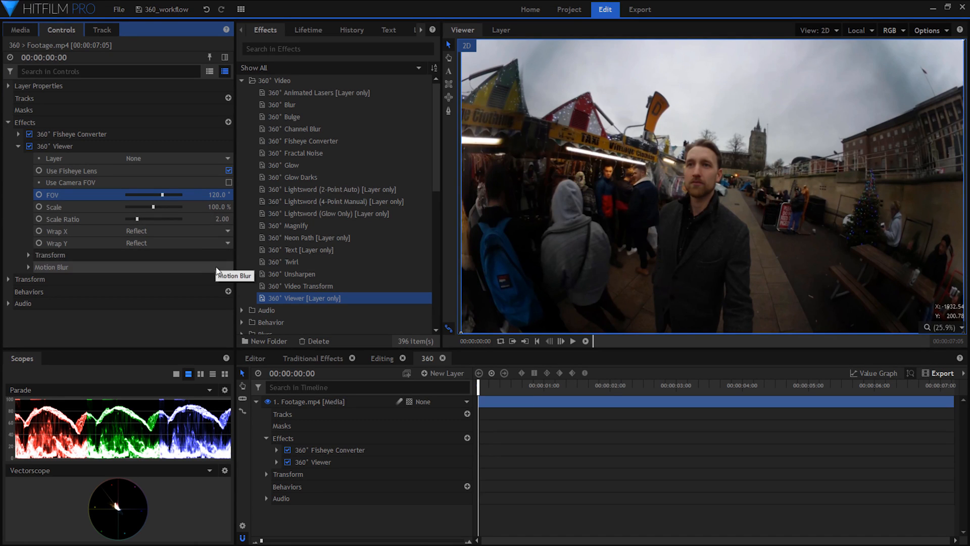
# Re-enable Use Camera FOV and rotate the 360° Viewer to 3° on X and about -162° on Y.
pyautogui.click(229, 182)
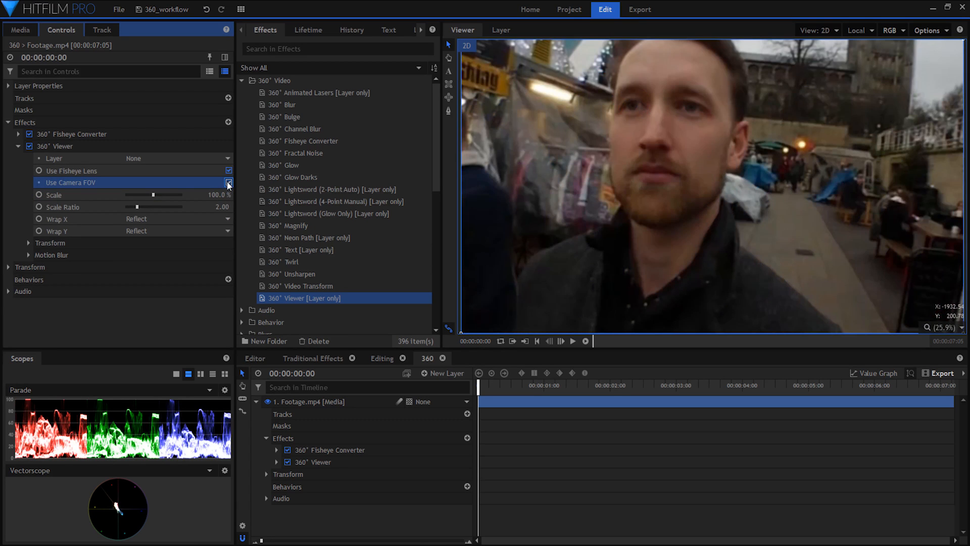
pyautogui.moveTo(220, 196); pyautogui.dragTo(184, 196)
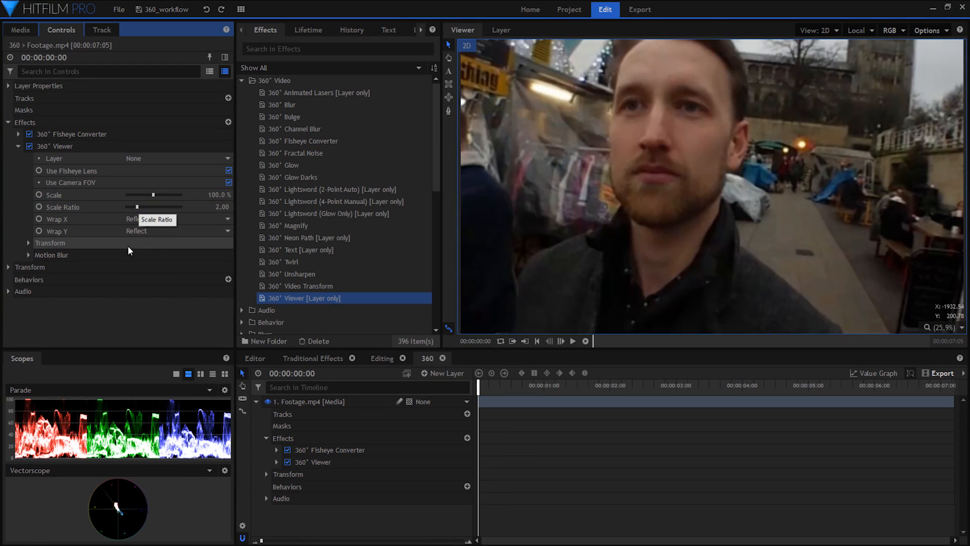
pyautogui.click(28, 242)
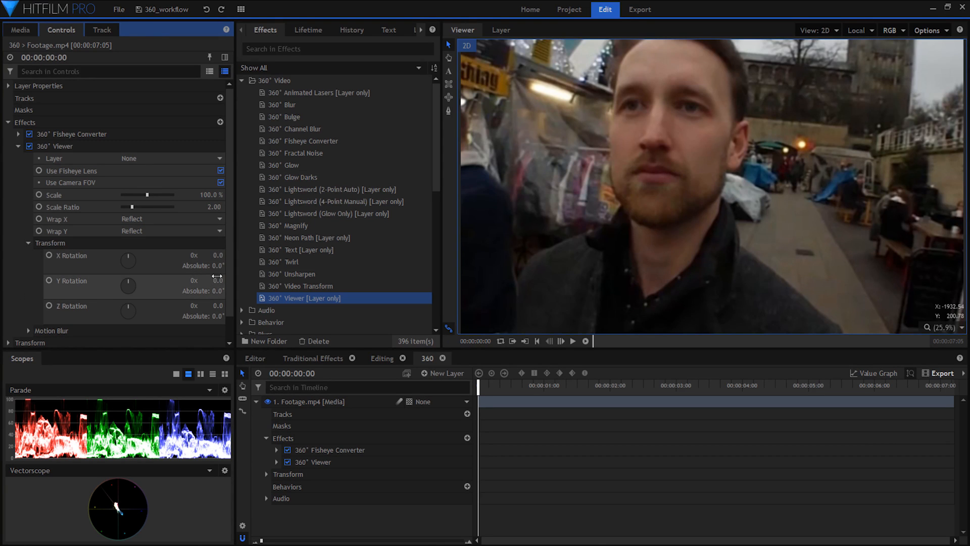
pyautogui.moveTo(218, 255); pyautogui.dragTo(217, 280)
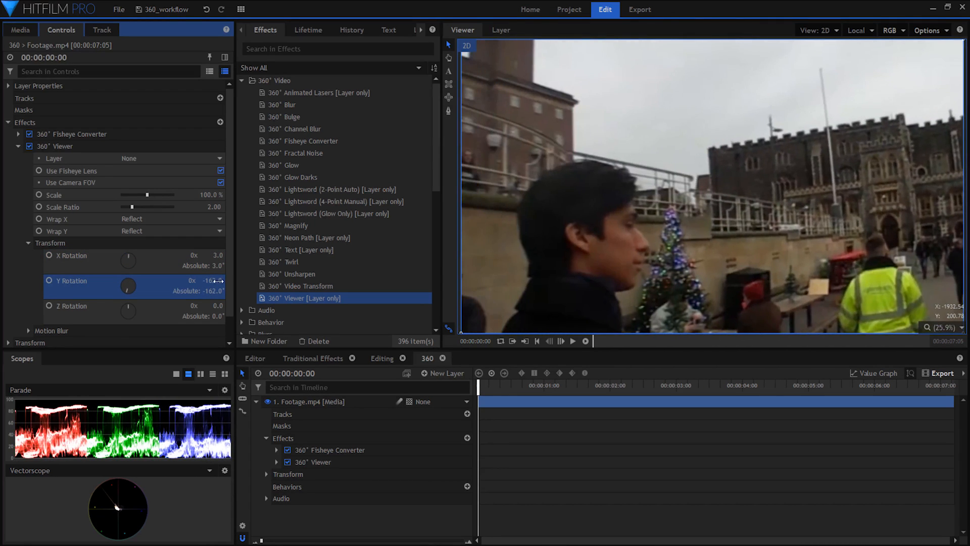
# Check which Motion Blur modes the 360° Viewer effect offers without changing the mode.
pyautogui.click(29, 243)
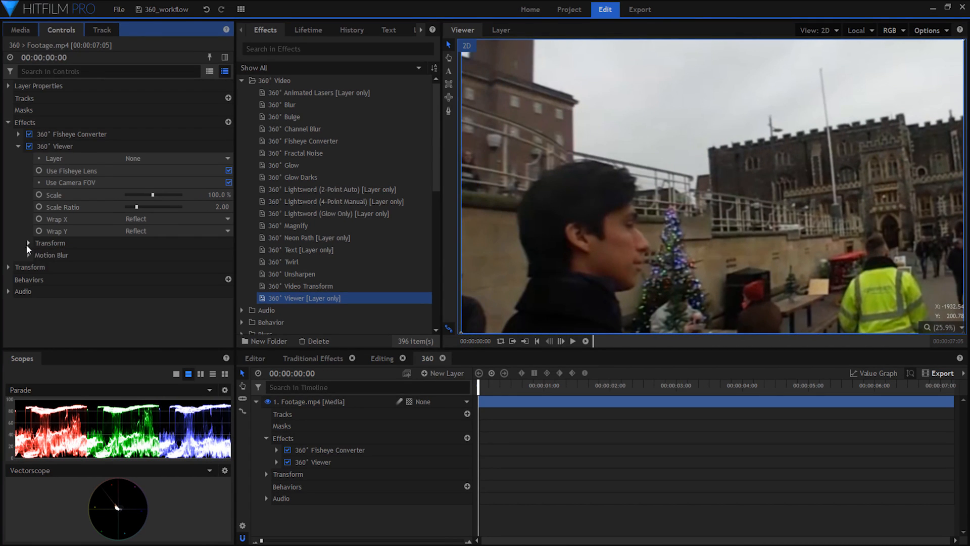
pyautogui.click(28, 255)
pyautogui.click(158, 267)
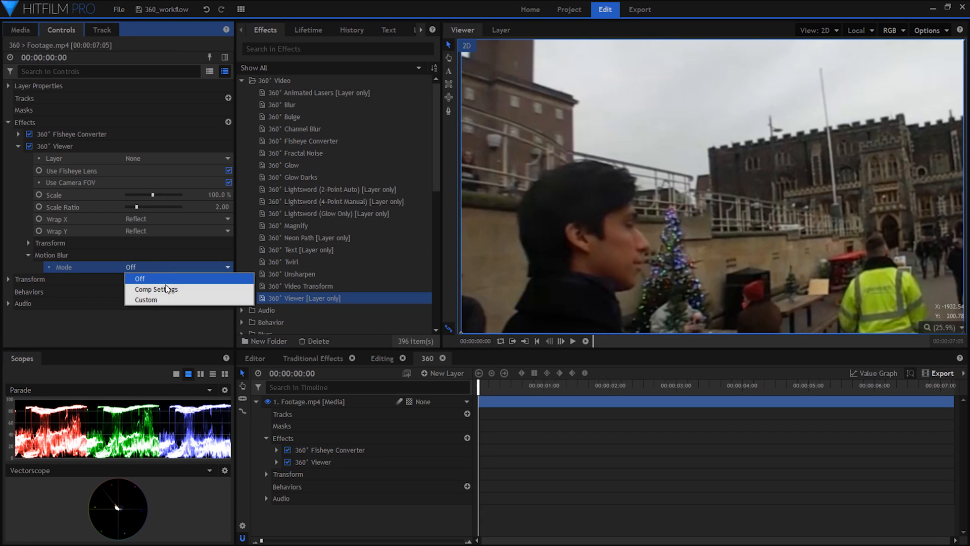
pyautogui.click(28, 255)
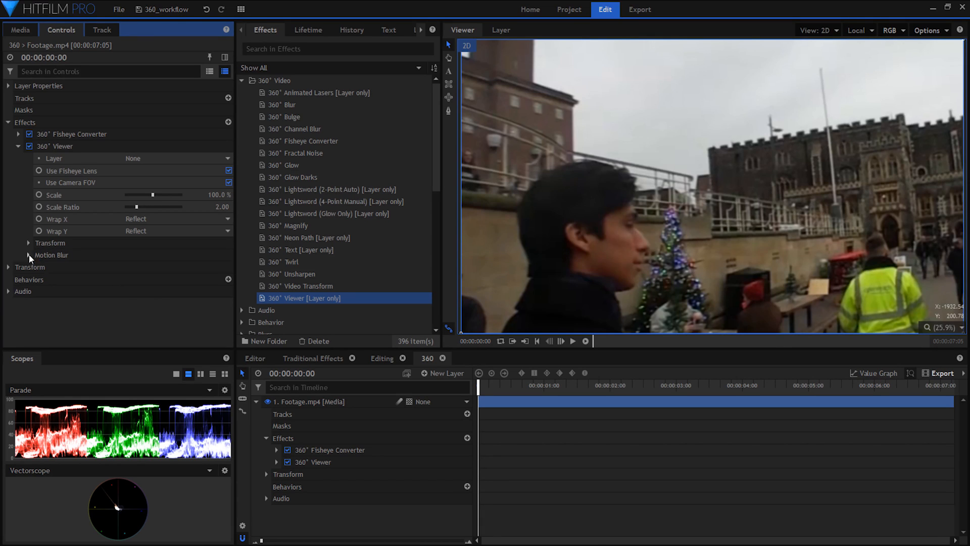
# Delete the 360° Viewer effect from the Footage.mp4 layer.
pyautogui.click(17, 146)
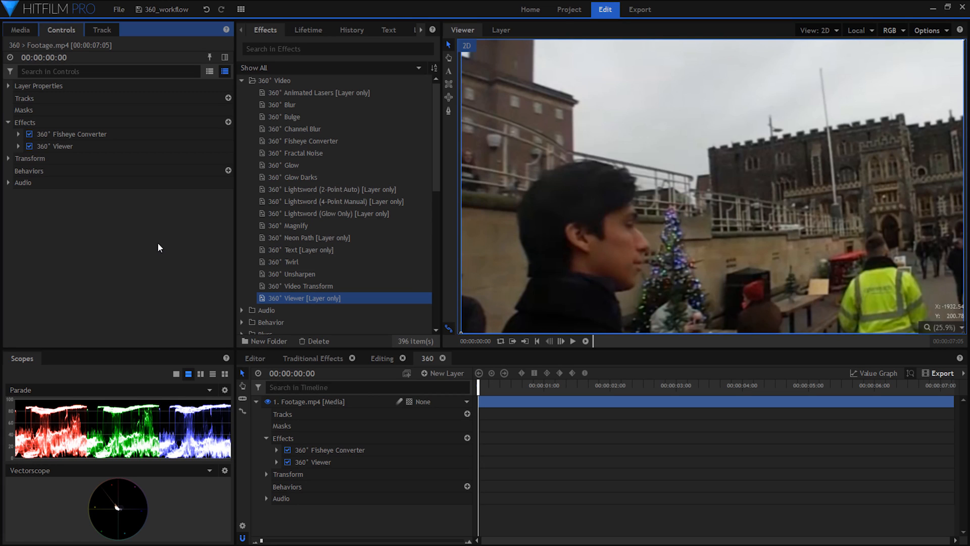
pyautogui.click(121, 151)
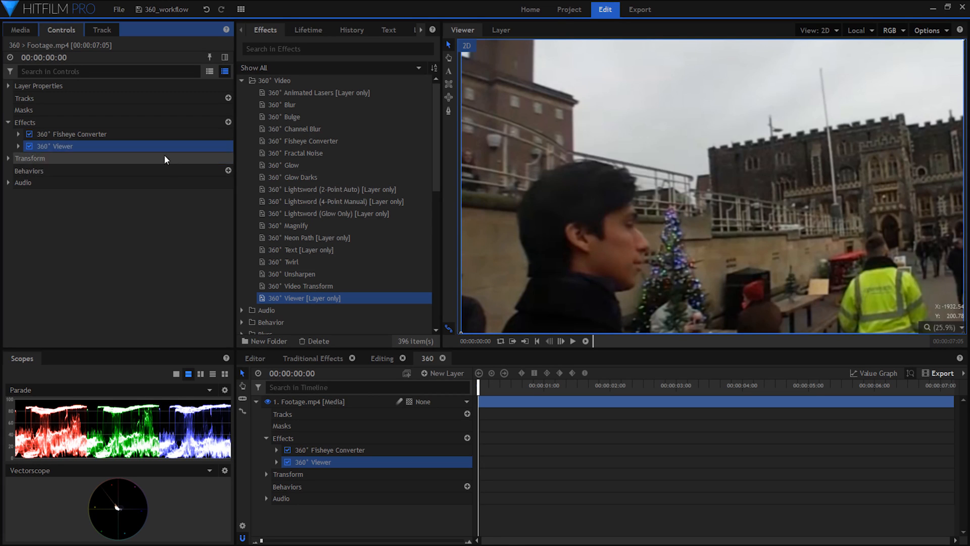
pyautogui.press('Delete')
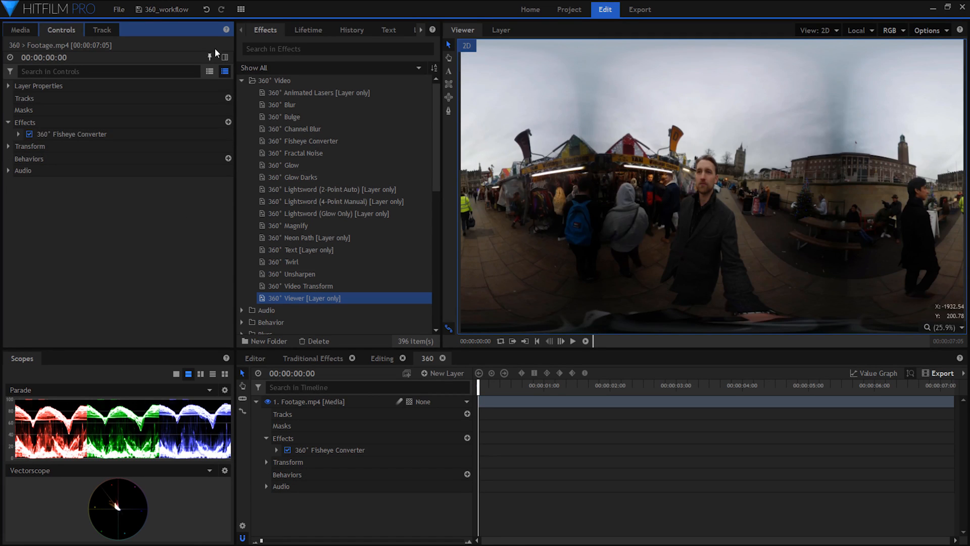
# Switch to the 360 Video Editing workspace and turn the 360 Viewer around toward the person in the yellow vest.
pyautogui.click(240, 10)
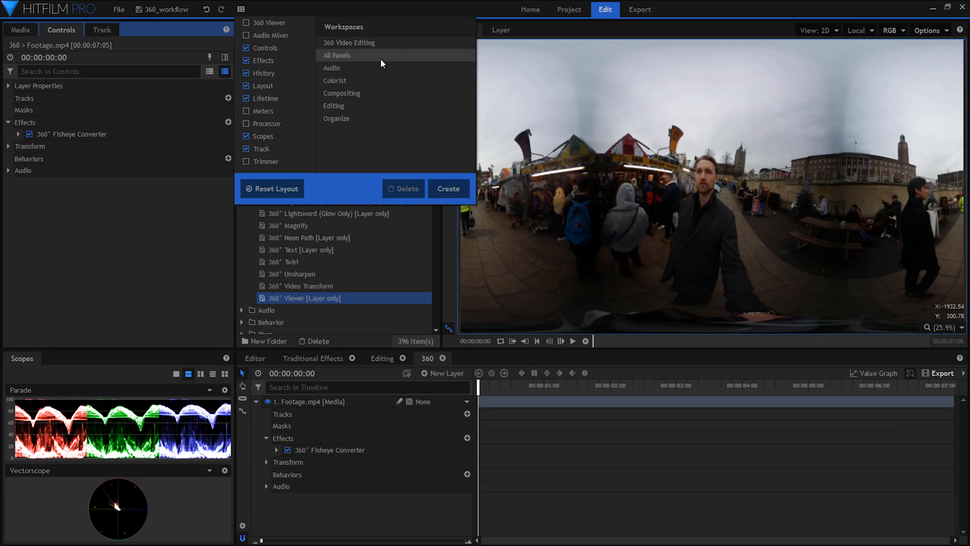
pyautogui.click(415, 45)
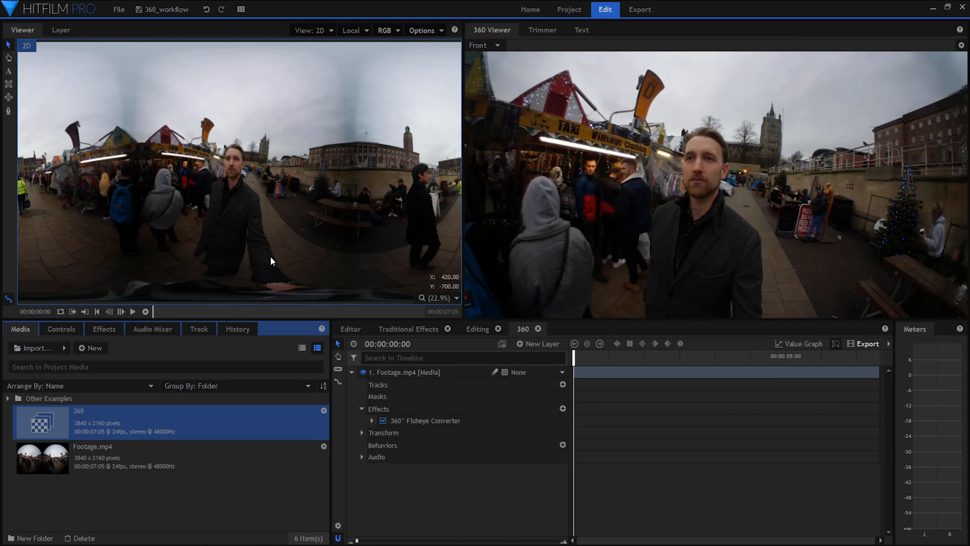
pyautogui.moveTo(889, 164); pyautogui.dragTo(588, 149)
pyautogui.moveTo(854, 152); pyautogui.dragTo(669, 181)
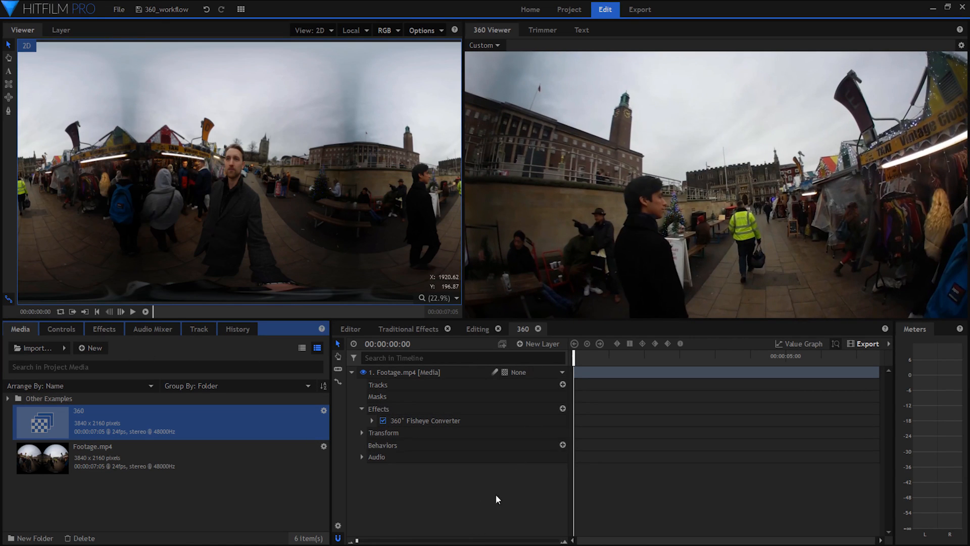
# Apply the 360° Video Transform effect to the Footage.mp4 layer and set its rotation to X -1, Y -181, Z 5.
pyautogui.click(103, 328)
pyautogui.scroll(-4, 265, 395)
pyautogui.moveTo(83, 486); pyautogui.dragTo(417, 425)
pyautogui.click(372, 433)
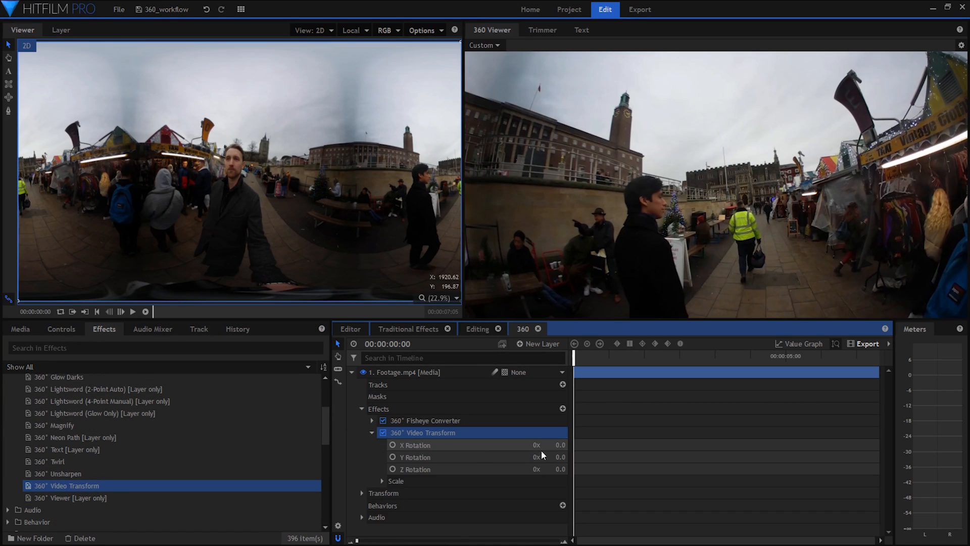
pyautogui.moveTo(559, 444)
pyautogui.mouseDown()
pyautogui.moveTo(537, 444)
pyautogui.moveTo(547, 445)
pyautogui.mouseUp()
pyautogui.moveTo(558, 445); pyautogui.dragTo(556, 442)
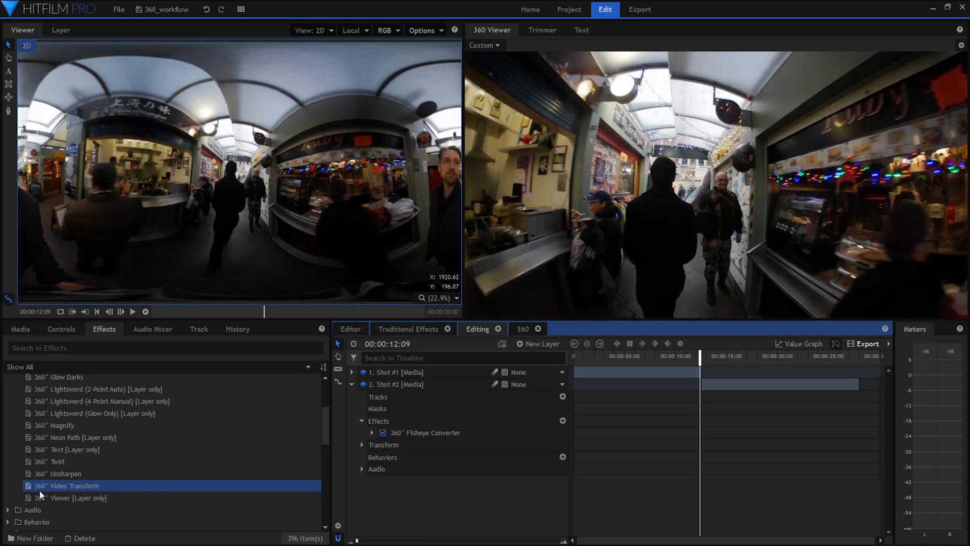
# Apply 360° Video Transform to Shot #2 in the Editing composite and rotate it to match Shot #1's viewing direction at the cut.
pyautogui.moveTo(40, 494); pyautogui.dragTo(377, 444)
pyautogui.click(372, 444)
pyautogui.moveTo(700, 354); pyautogui.dragTo(702, 354)
pyautogui.moveTo(560, 468)
pyautogui.mouseDown()
pyautogui.moveTo(579, 463)
pyautogui.moveTo(561, 457)
pyautogui.mouseUp()
pyautogui.moveTo(702, 352); pyautogui.dragTo(707, 355)
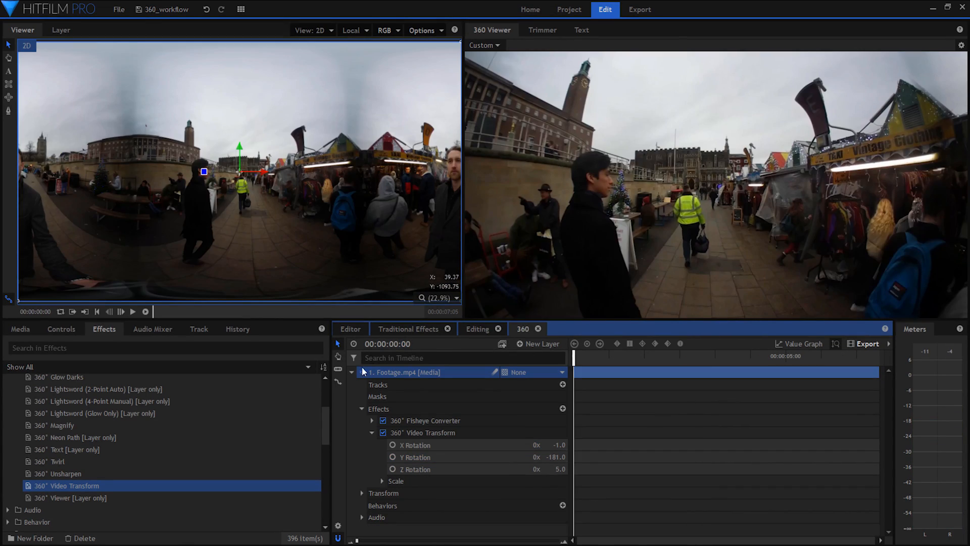
# Add a grade layer above Footage.mp4 in the 360 composite and apply the 360° Text effect to it.
pyautogui.click(352, 372)
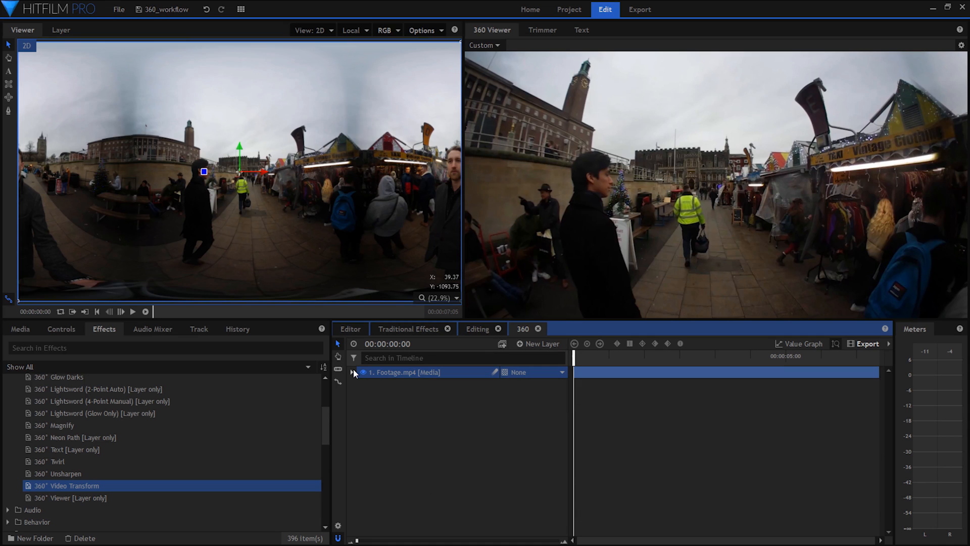
pyautogui.click(400, 436)
pyautogui.scroll(1, 99, 435)
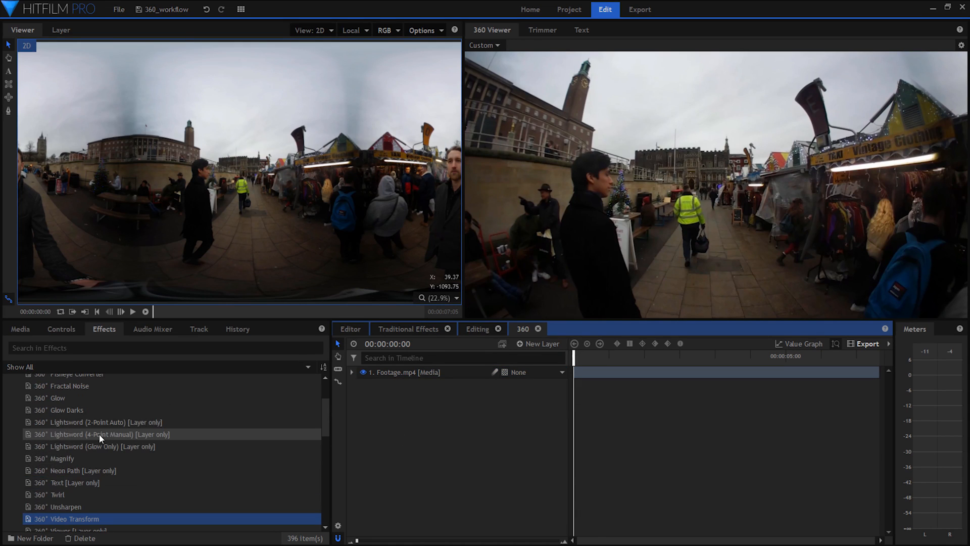
pyautogui.click(92, 483)
pyautogui.rightClick(418, 459)
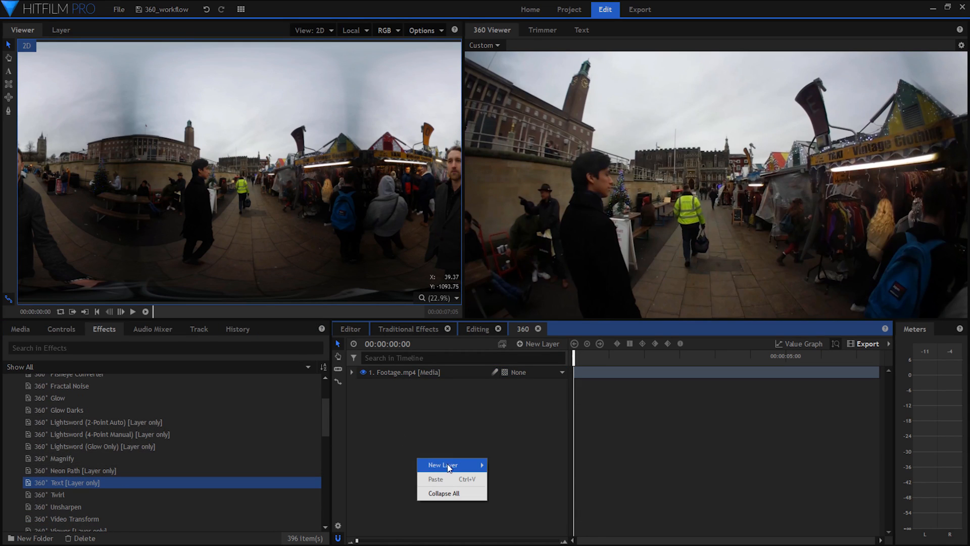
pyautogui.moveTo(448, 467)
pyautogui.click(531, 493)
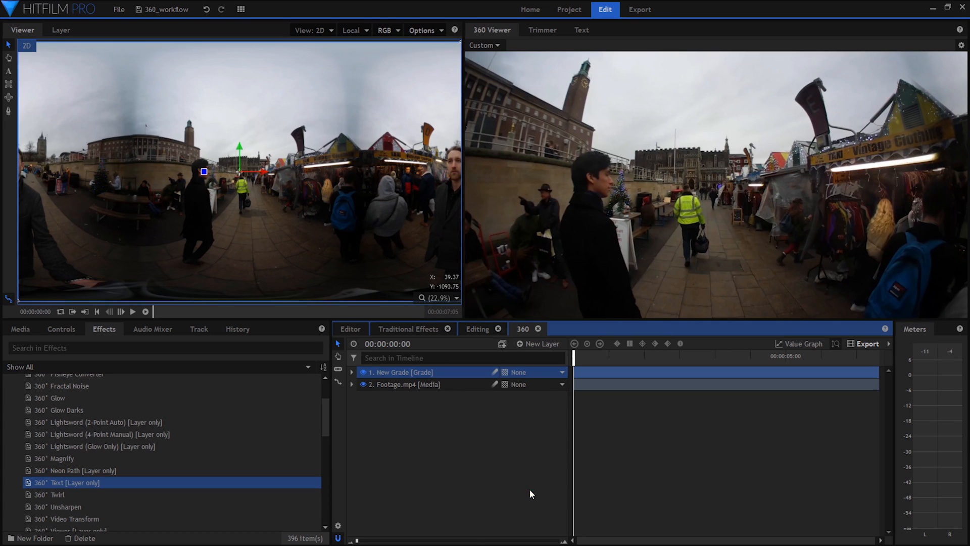
pyautogui.moveTo(78, 483); pyautogui.dragTo(399, 371)
# Open the 360° Text effect's properties on the grade layer and examine its text editor.
pyautogui.click(58, 332)
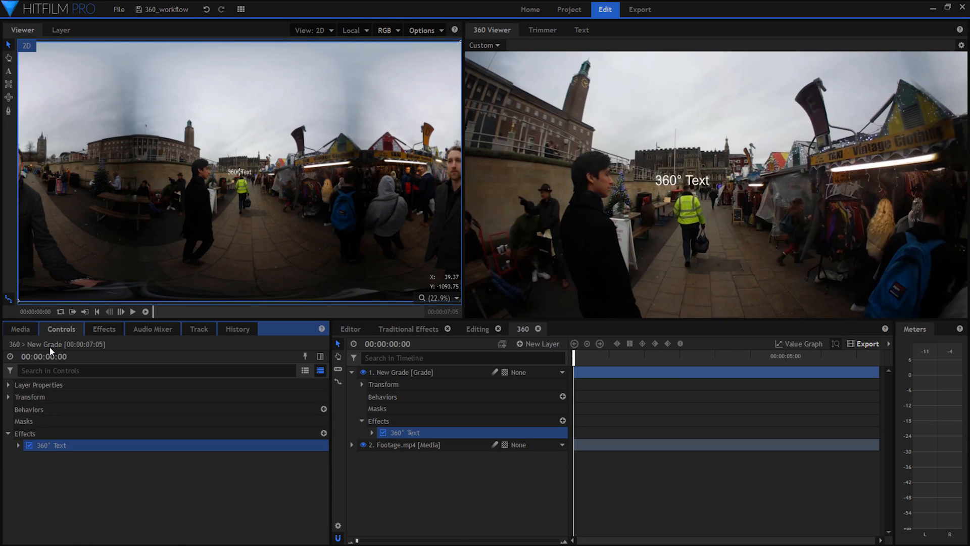
pyautogui.click(19, 445)
pyautogui.scroll(-1, 19, 448)
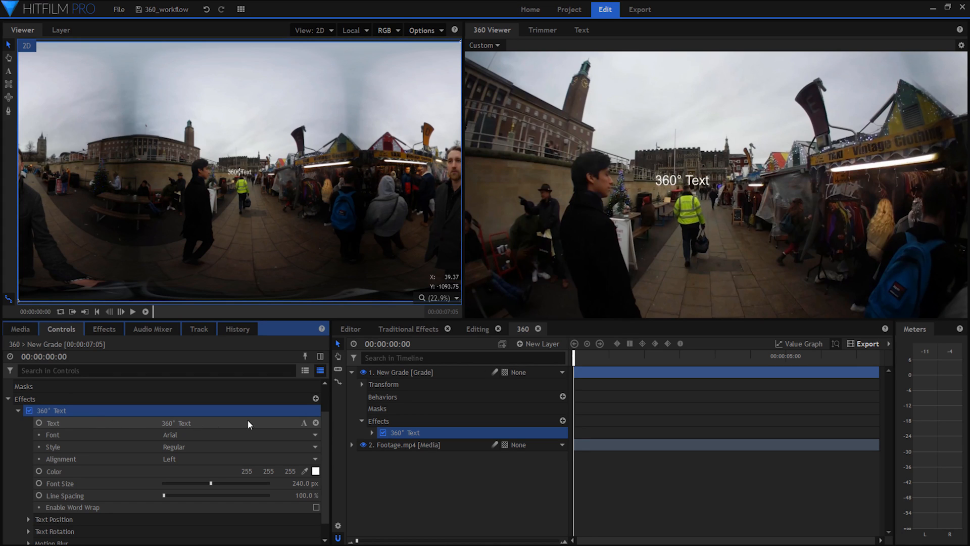
pyautogui.click(303, 423)
pyautogui.moveTo(484, 206); pyautogui.dragTo(408, 208)
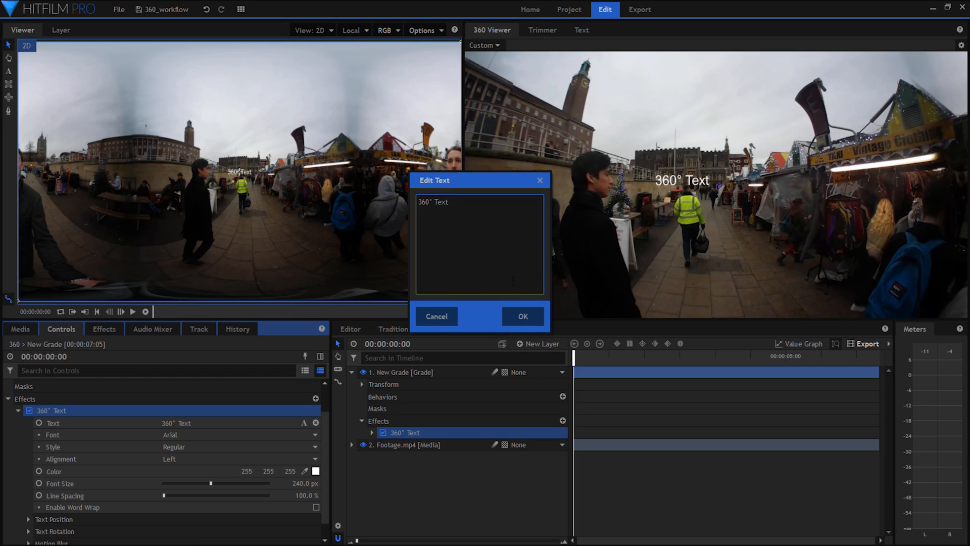
pyautogui.click(522, 315)
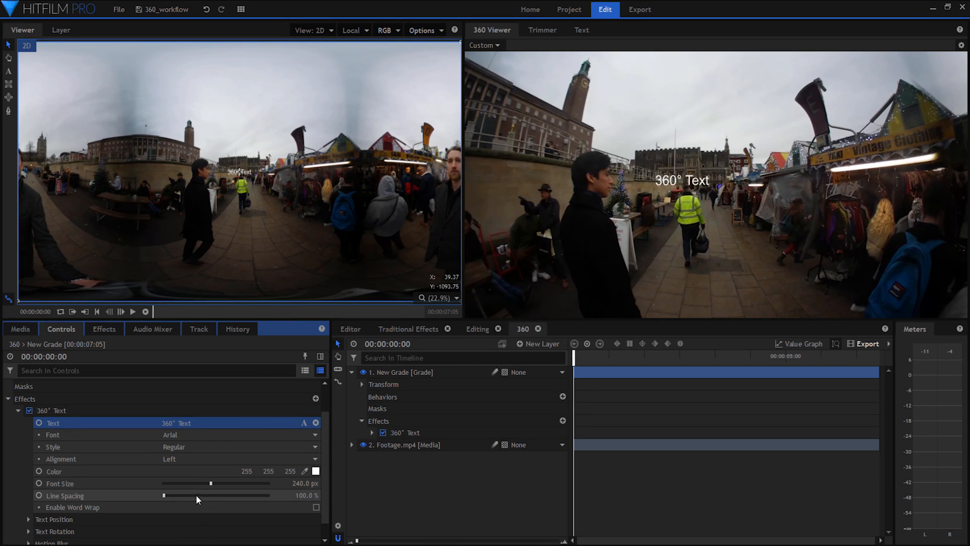
# Try different depths for the 360° text's position and set the depth to 2400 px.
pyautogui.scroll(-1, 20, 433)
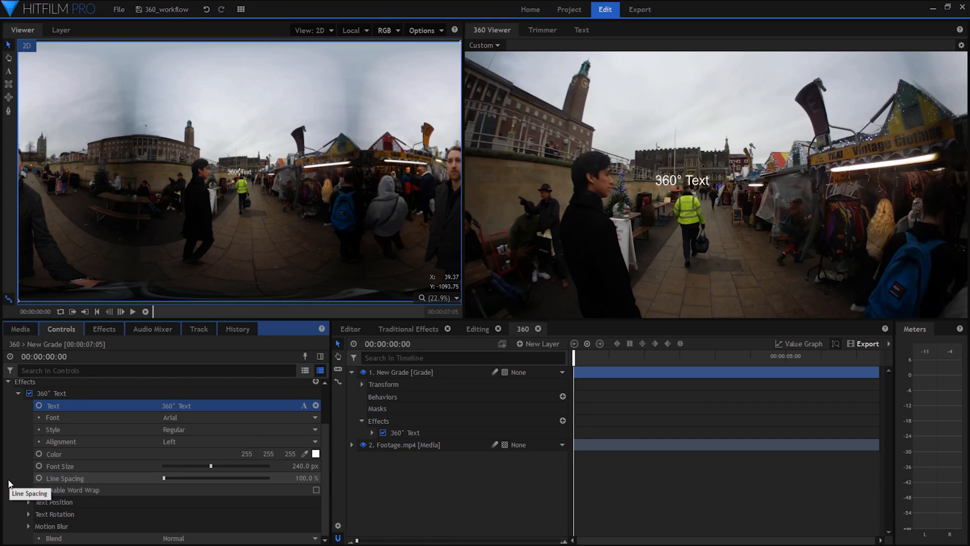
pyautogui.click(26, 502)
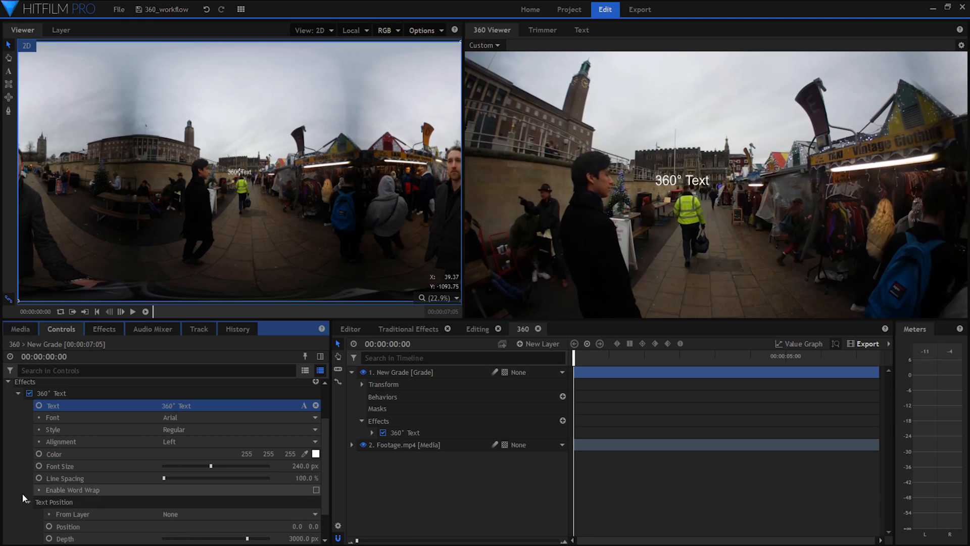
pyautogui.scroll(-1, 25, 485)
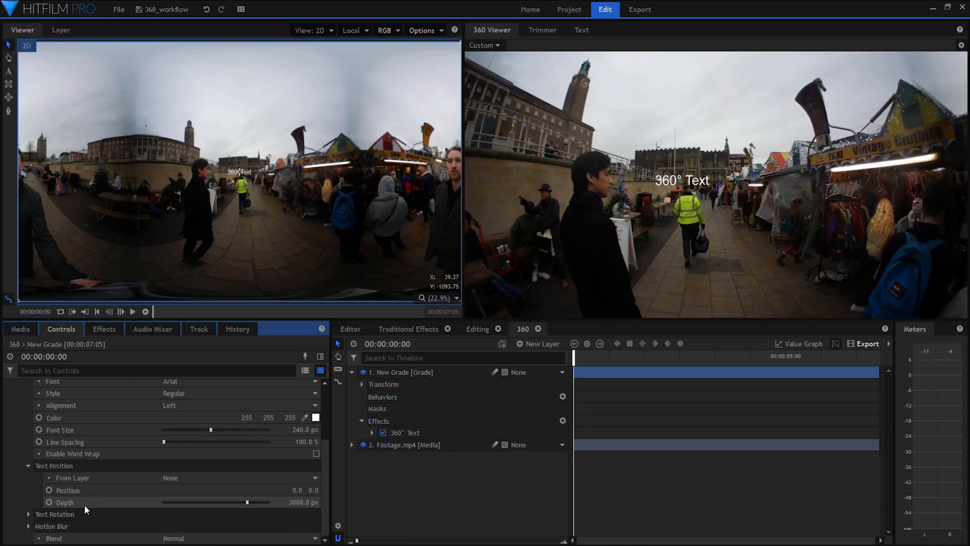
pyautogui.moveTo(247, 503)
pyautogui.mouseDown()
pyautogui.moveTo(182, 503)
pyautogui.moveTo(273, 498)
pyautogui.moveTo(223, 499)
pyautogui.moveTo(235, 502)
pyautogui.mouseUp()
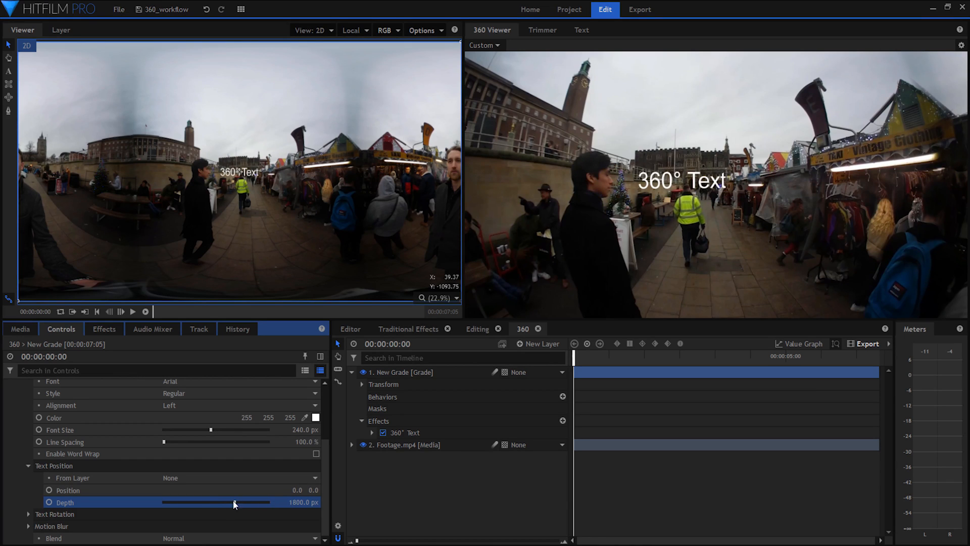
pyautogui.click(291, 500)
pyautogui.press('Return')
pyautogui.click(290, 502)
pyautogui.write('0')
pyautogui.press('Return')
pyautogui.moveTo(219, 502); pyautogui.dragTo(241, 505)
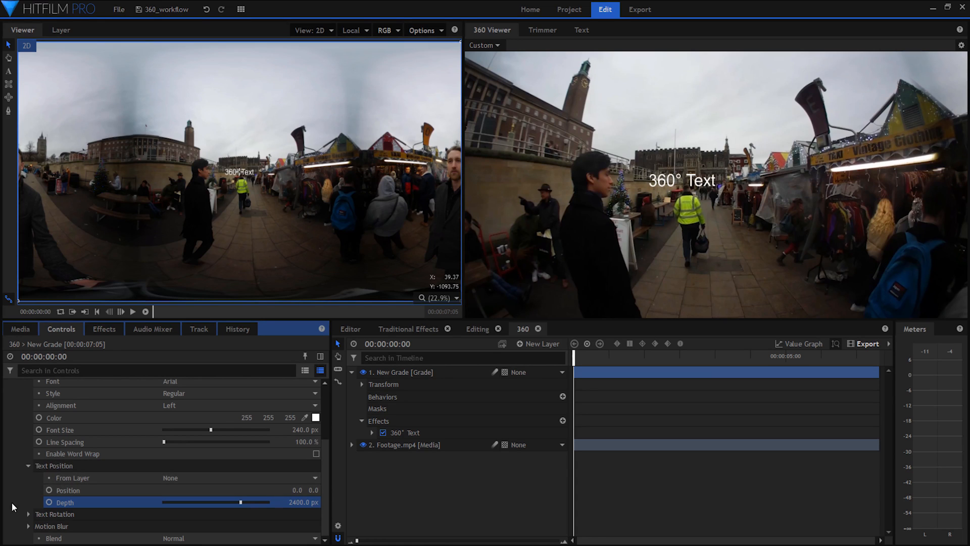
# Rotate the 360° text on its X, Y and Z axes and lower it so it lies flat on the pavement.
pyautogui.click(29, 513)
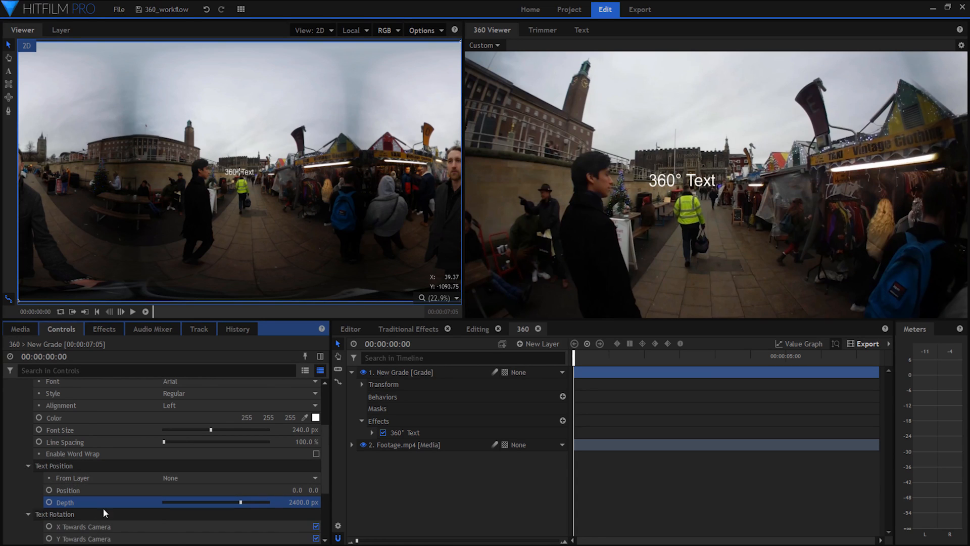
pyautogui.scroll(-1, 116, 505)
pyautogui.scroll(-1, 172, 508)
pyautogui.moveTo(169, 463); pyautogui.dragTo(307, 438)
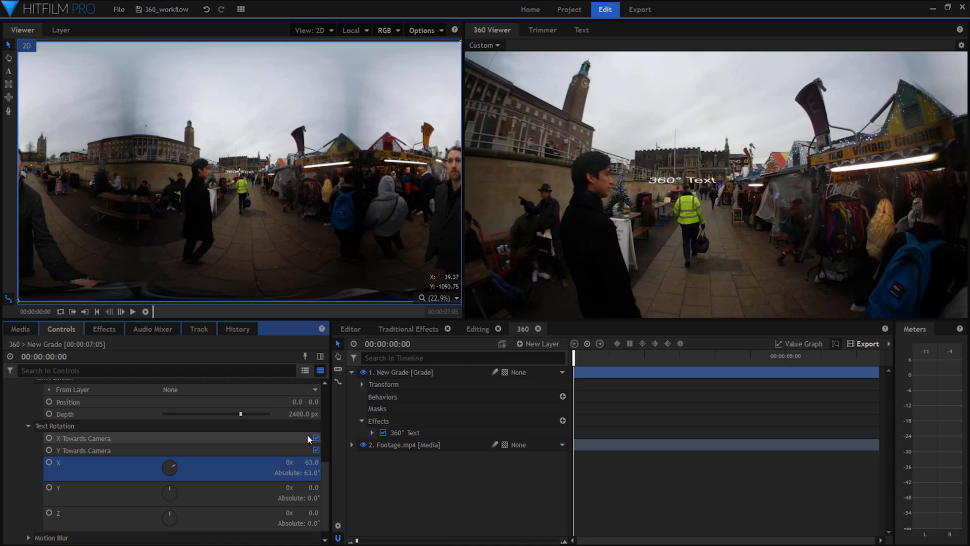
pyautogui.moveTo(311, 487); pyautogui.dragTo(312, 470)
pyautogui.moveTo(311, 512); pyautogui.dragTo(311, 514)
pyautogui.moveTo(312, 402); pyautogui.dragTo(384, 450)
pyautogui.moveTo(312, 461); pyautogui.dragTo(312, 494)
pyautogui.moveTo(312, 512); pyautogui.dragTo(311, 458)
pyautogui.scroll(4, 151, 437)
pyautogui.click(18, 433)
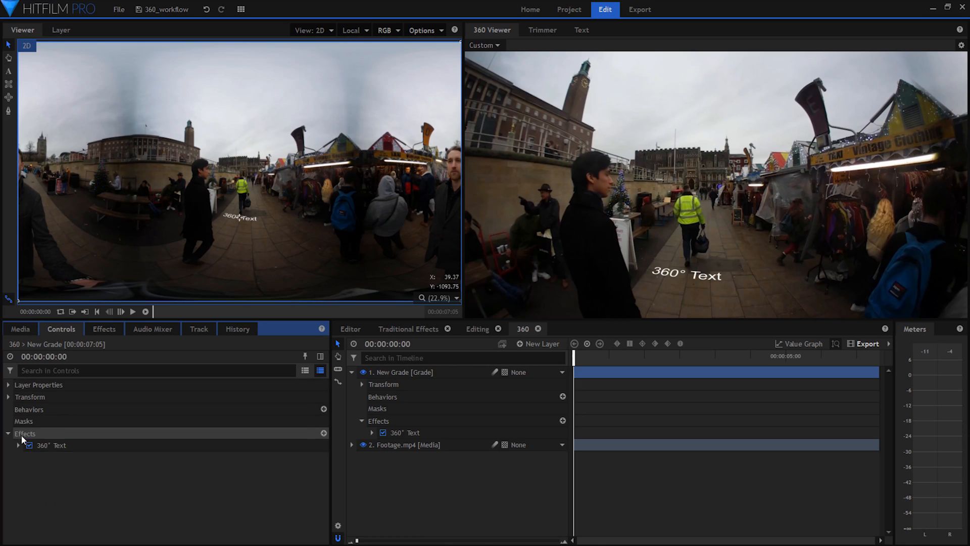
# Review the built-in export presets and return to editing.
pyautogui.click(639, 10)
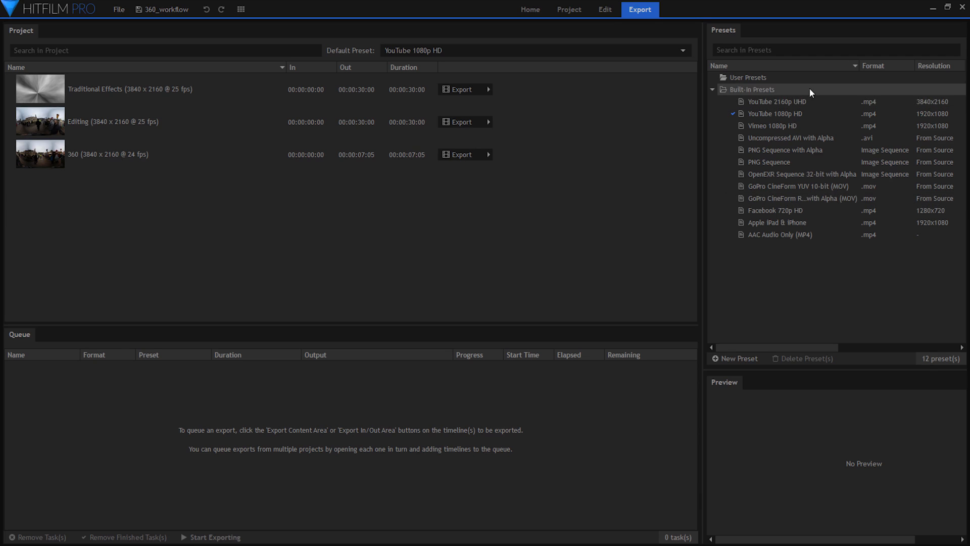
pyautogui.moveTo(817, 104); pyautogui.dragTo(816, 129)
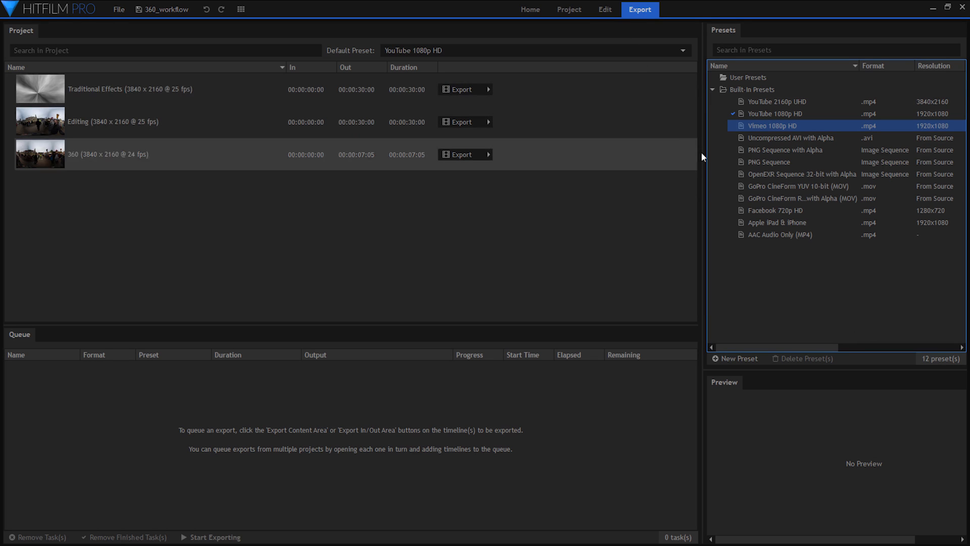
pyautogui.click(606, 10)
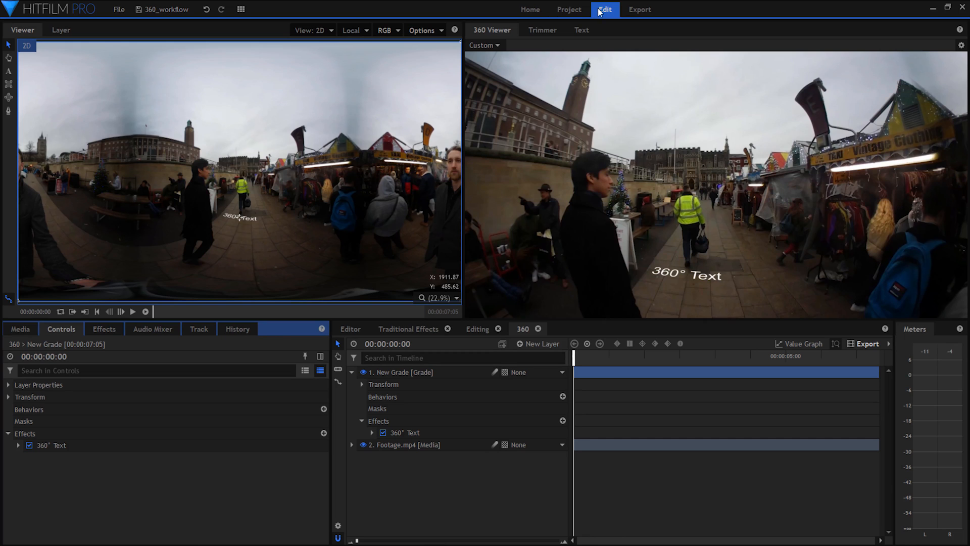
# Switch to the Compositing workspace and create a 3840 x 3840 composite shot named MiniGlobe from Footage.mp4.
pyautogui.click(237, 10)
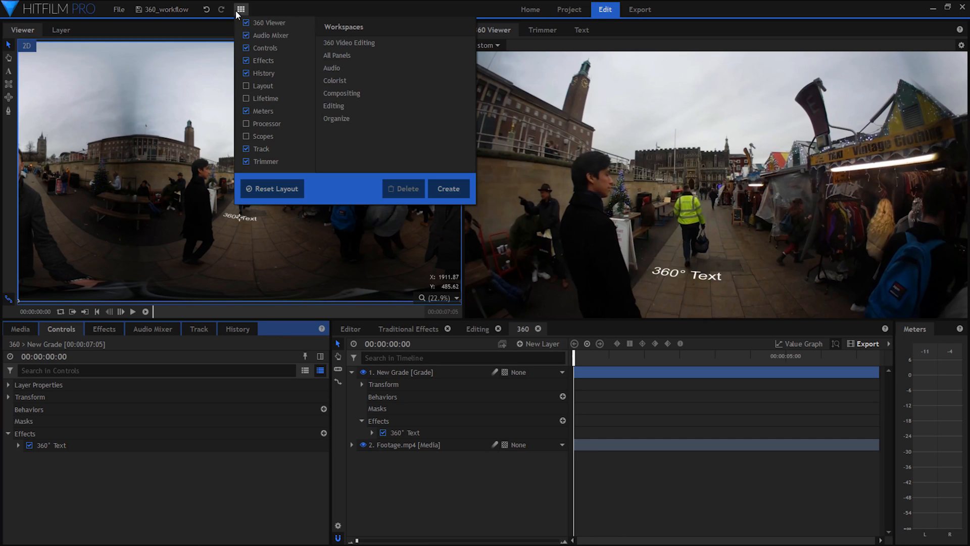
pyautogui.click(369, 97)
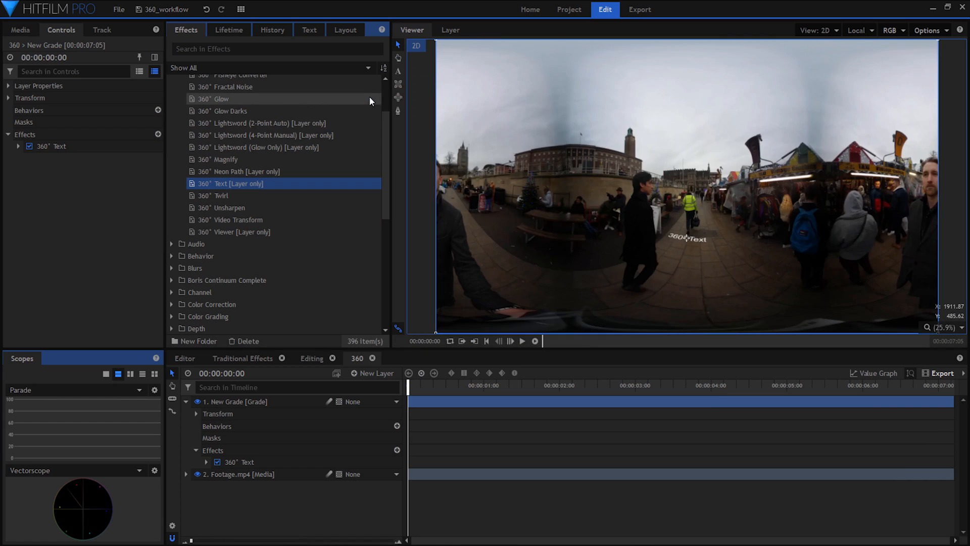
pyautogui.click(20, 30)
pyautogui.click(95, 159)
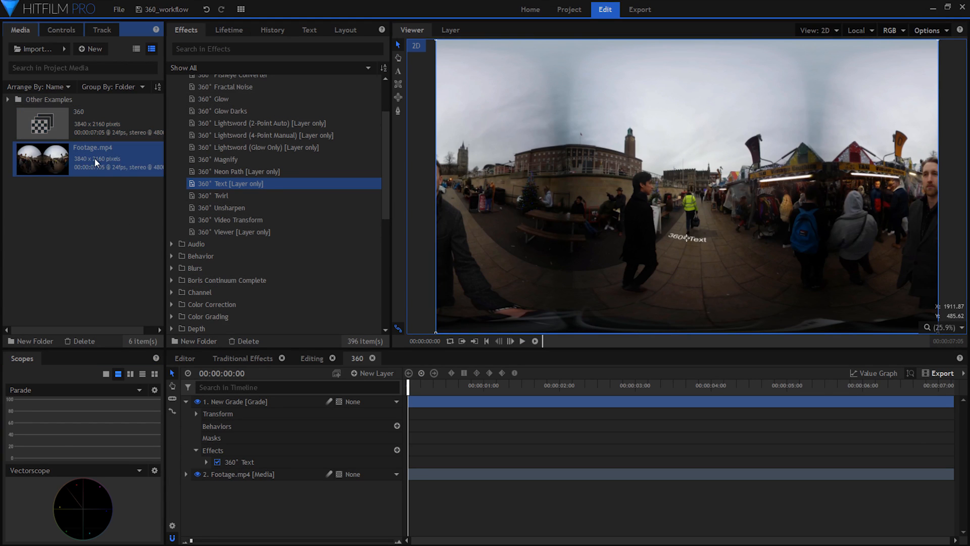
pyautogui.rightClick(95, 158)
pyautogui.click(144, 301)
pyautogui.press('BackSpace')
pyautogui.write('MiniGlobe')
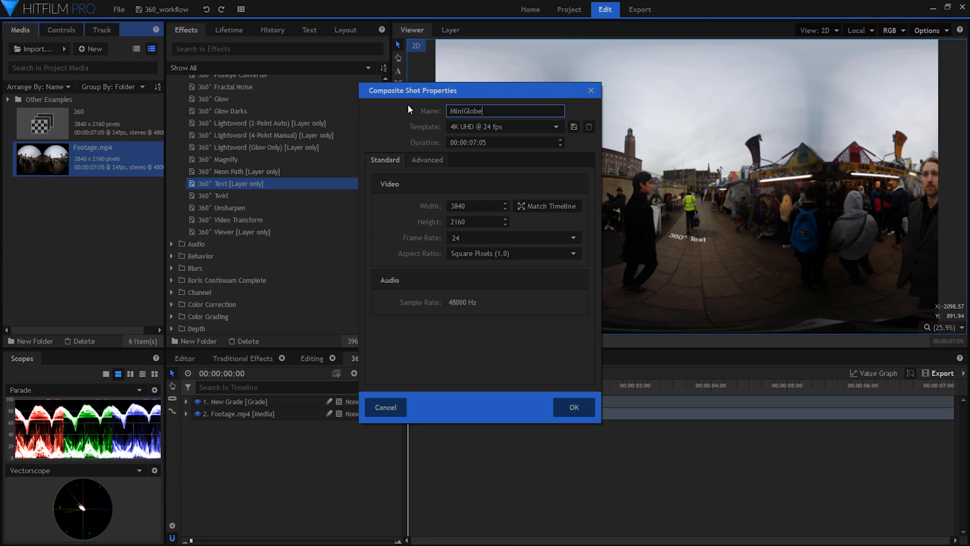
pyautogui.moveTo(484, 204); pyautogui.dragTo(435, 222)
pyautogui.write('3840')
pyautogui.click(583, 411)
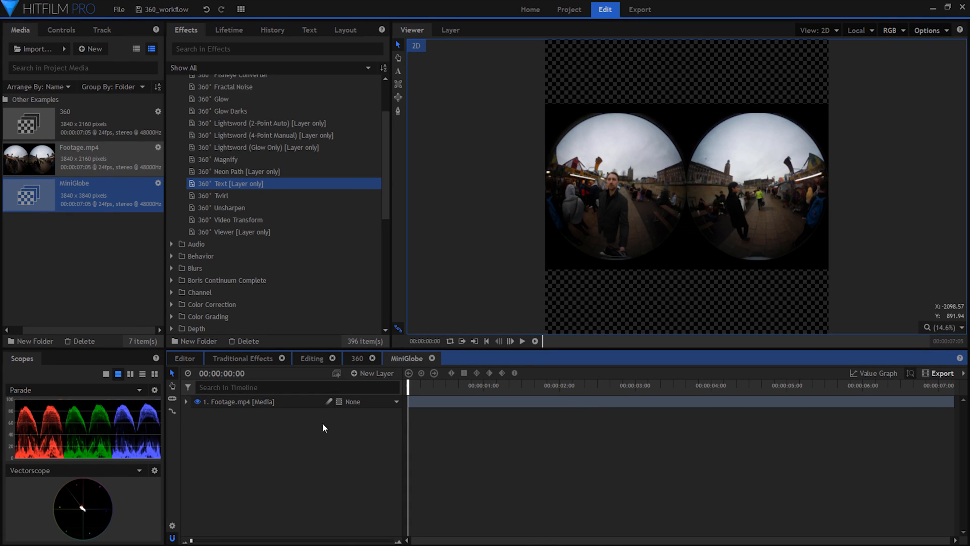
# Apply 360° Fisheye Converter to MiniGlobe's Footage.mp4 layer and convert the layer into a composite shot named Equirectangular, moving its effects with it.
pyautogui.scroll(3, 273, 202)
pyautogui.moveTo(250, 141); pyautogui.dragTo(250, 403)
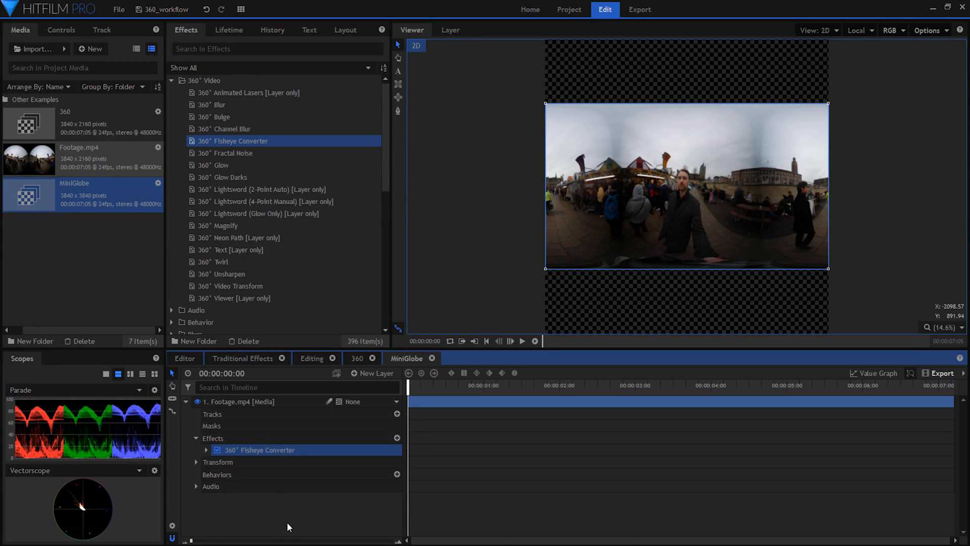
pyautogui.click(285, 407)
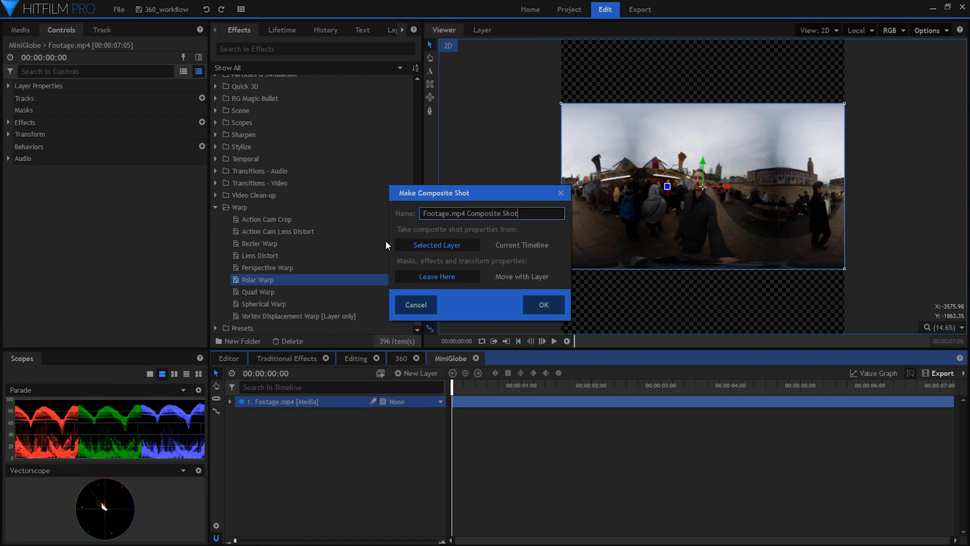
pyautogui.hotkey('ctrl', 'a')
pyautogui.write('Equirectangular')
pyautogui.click(529, 277)
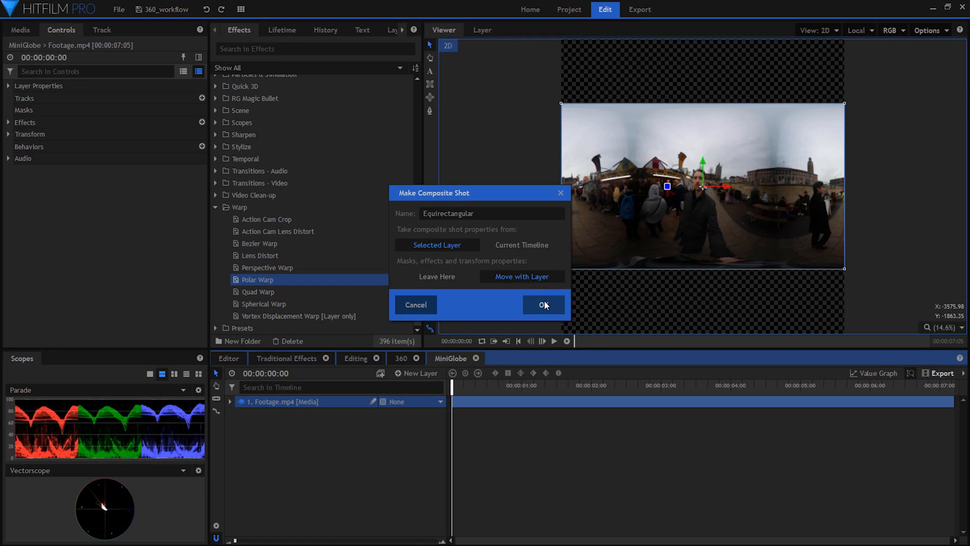
pyautogui.click(544, 303)
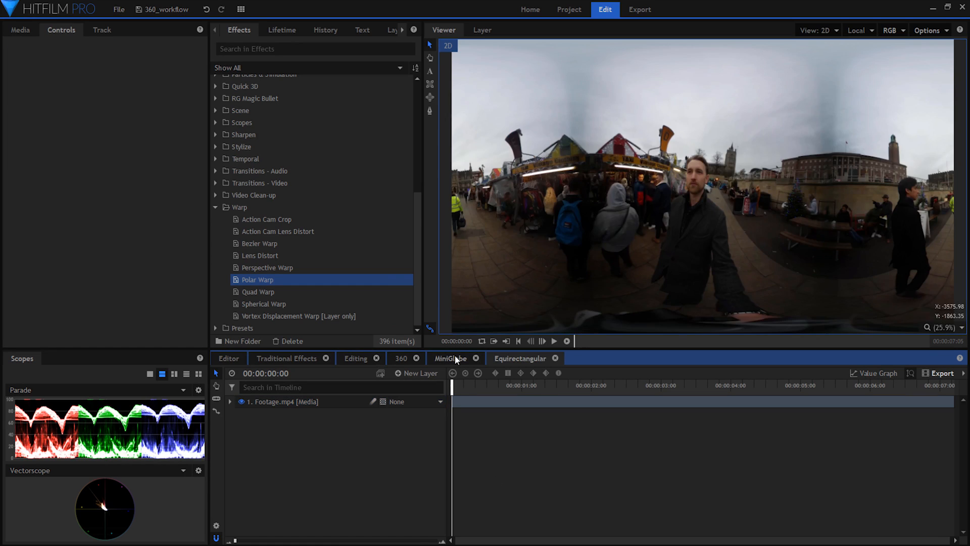
# Set the rotation of the Equirectangular layer in the MiniGlobe composite to 180°.
pyautogui.click(455, 356)
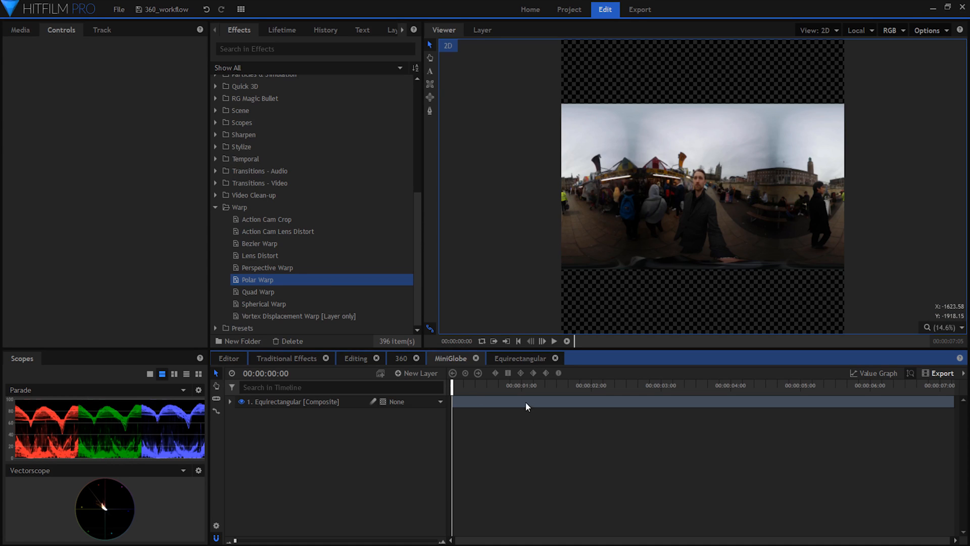
pyautogui.click(525, 407)
pyautogui.click(231, 401)
pyautogui.click(240, 438)
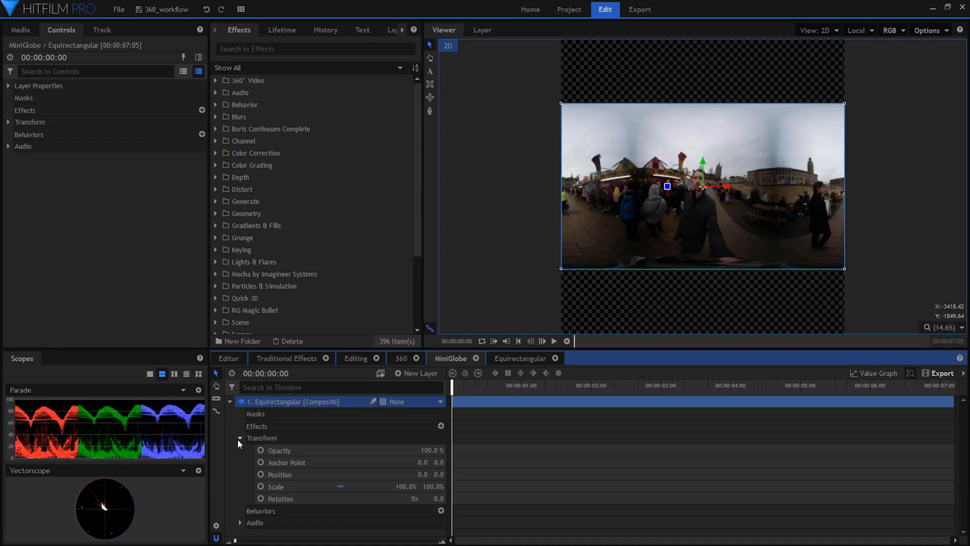
pyautogui.click(431, 498)
pyautogui.write('180')
pyautogui.press('Return')
# Apply the Polar Warp effect to the Equirectangular layer and set its End Radius to 1024.
pyautogui.scroll(-10, 313, 202)
pyautogui.click(217, 317)
pyautogui.moveTo(257, 280); pyautogui.dragTo(44, 111)
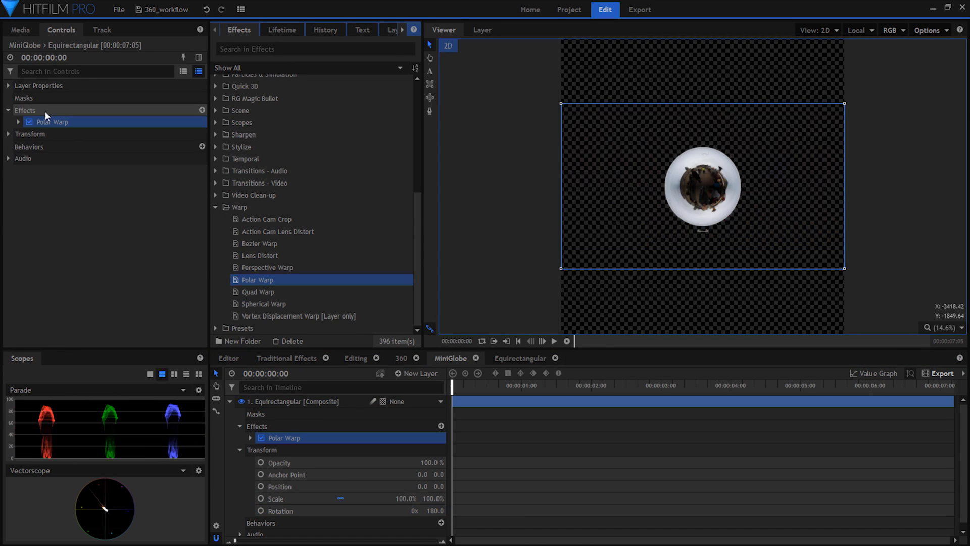
pyautogui.click(19, 123)
pyautogui.moveTo(132, 212); pyautogui.dragTo(205, 214)
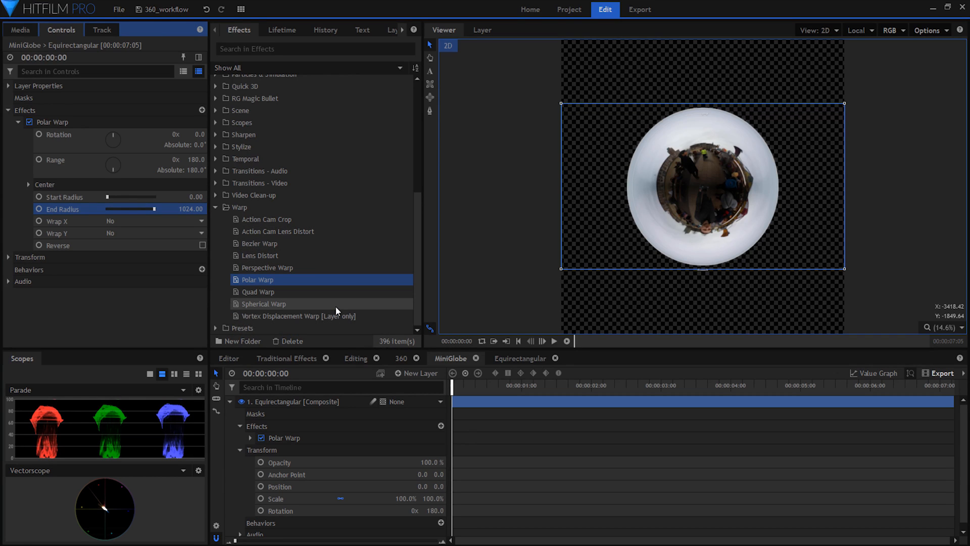
# Apply Spherical Warp below Polar Warp on the Equirectangular layer, with Amount -100 and Scale 83.4%.
pyautogui.moveTo(262, 304); pyautogui.dragTo(80, 247)
pyautogui.click(18, 257)
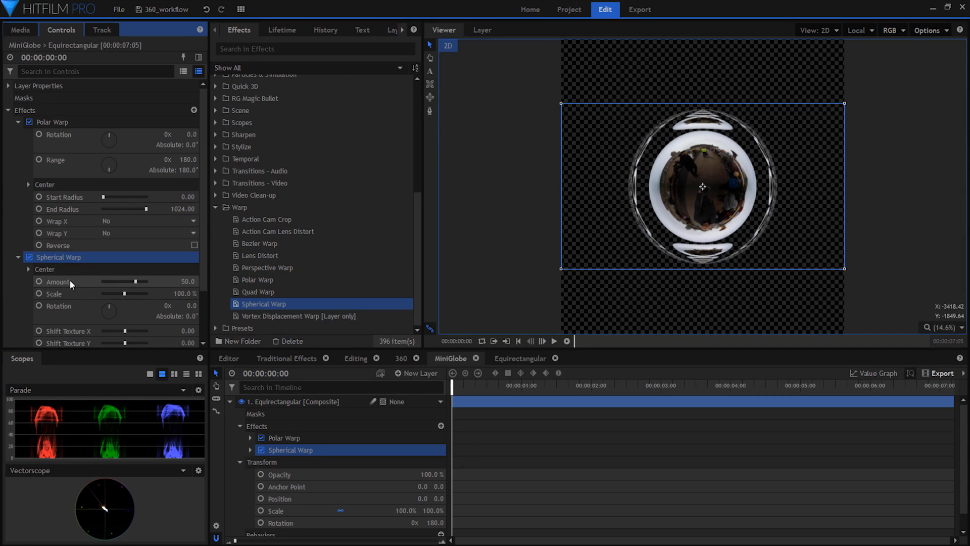
pyautogui.scroll(-10, 133, 290)
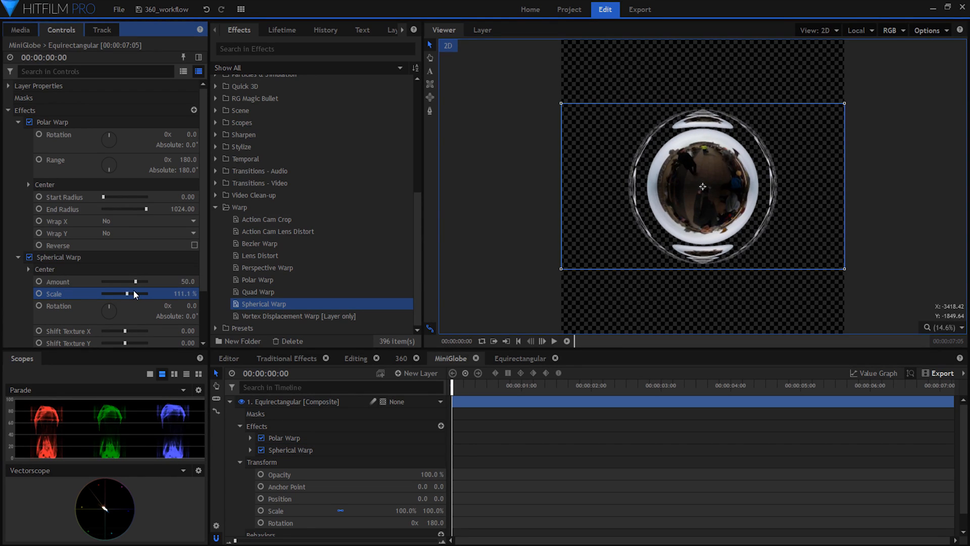
pyautogui.moveTo(136, 285); pyautogui.dragTo(71, 277)
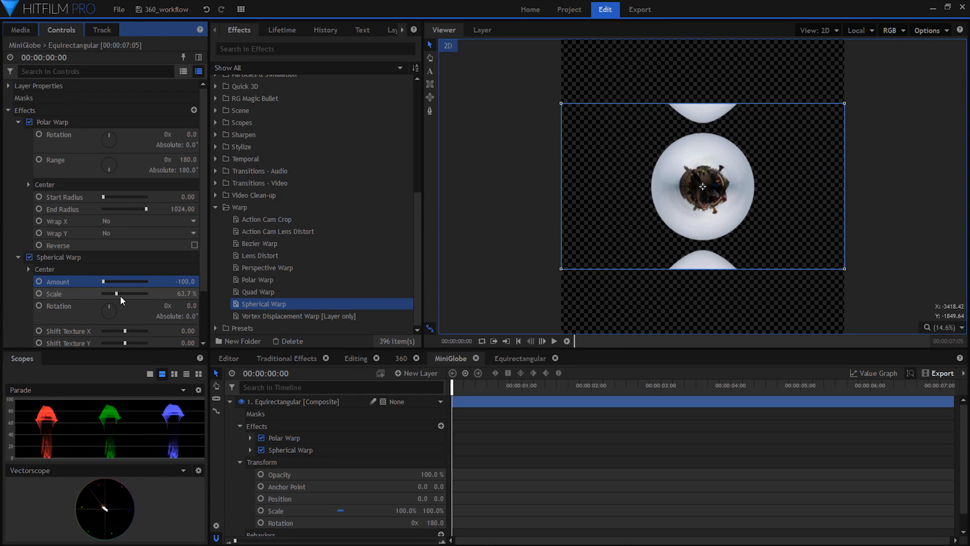
pyautogui.scroll(5, 120, 297)
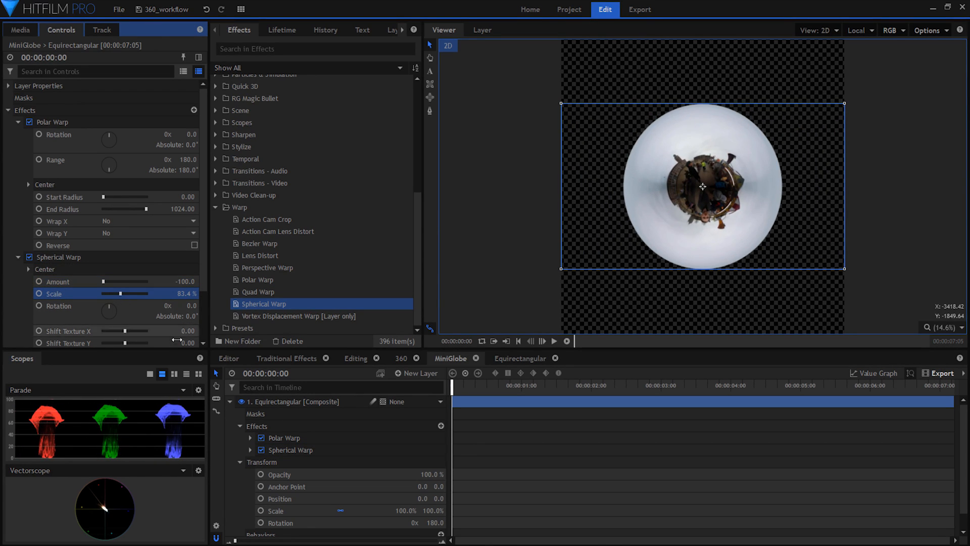
# Scale the Equirectangular layer uniformly to 177% so the globe fills the composite's width.
pyautogui.moveTo(404, 510); pyautogui.dragTo(486, 510)
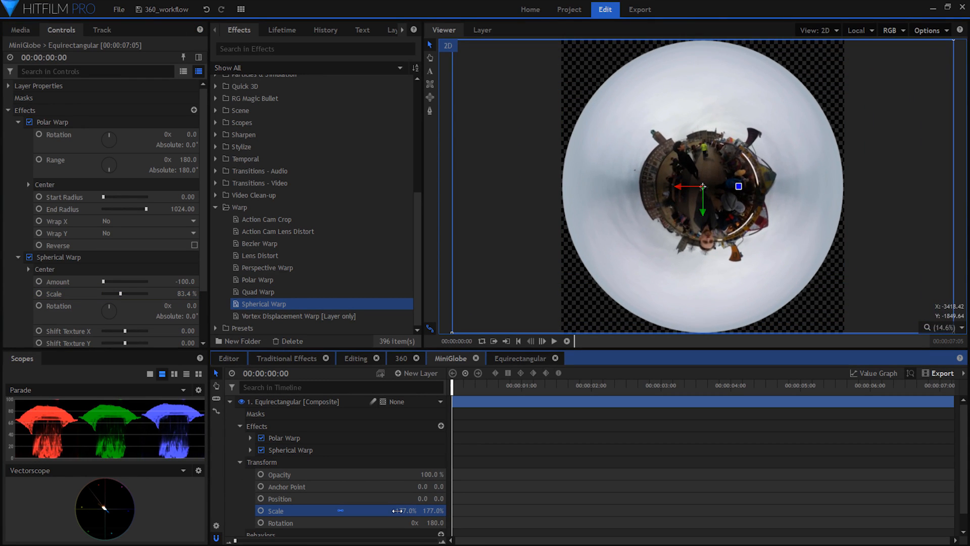
pyautogui.click(240, 462)
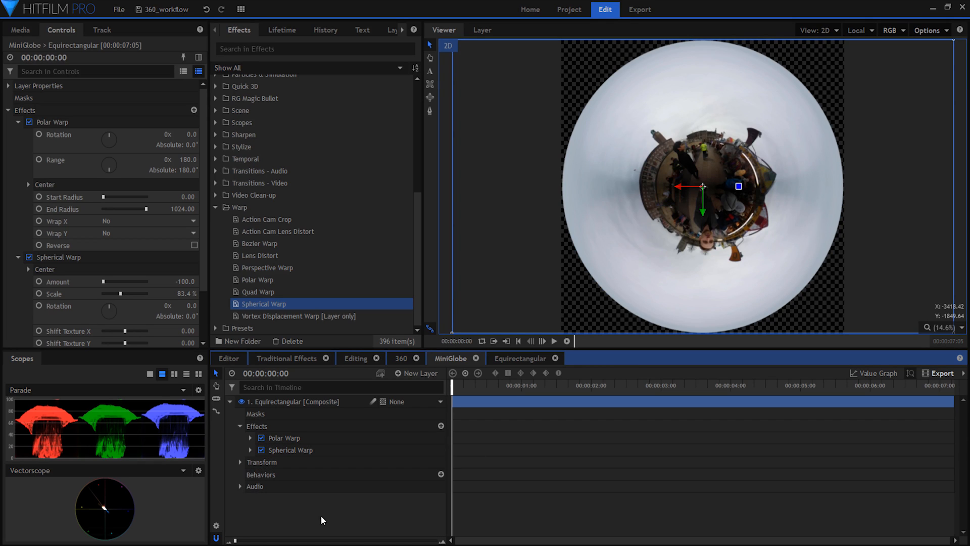
pyautogui.click(285, 501)
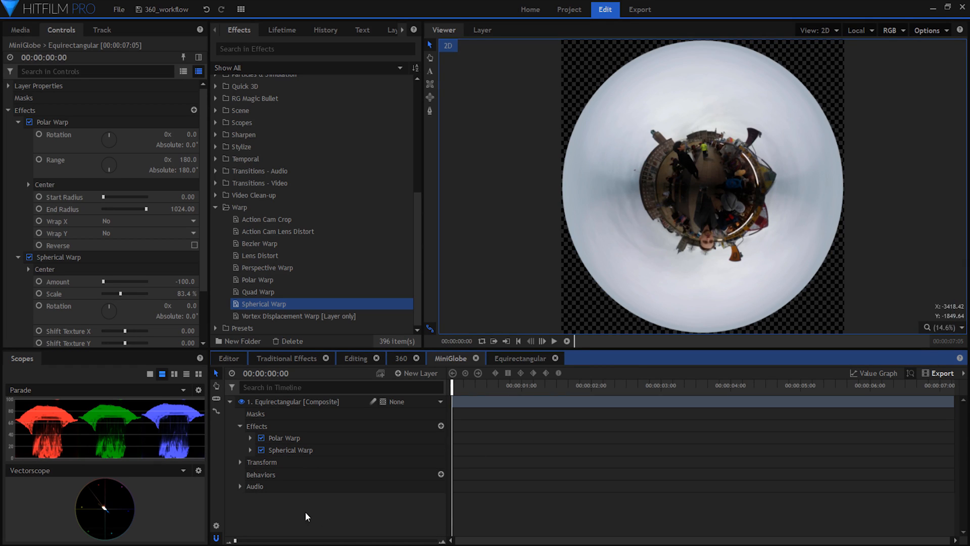
# Create a 3840 x 3840 plane named Sky in a colour sampled from the globe's sky and place it beneath the Equirectangular layer.
pyautogui.rightClick(306, 512)
pyautogui.click(392, 491)
pyautogui.write('Sky')
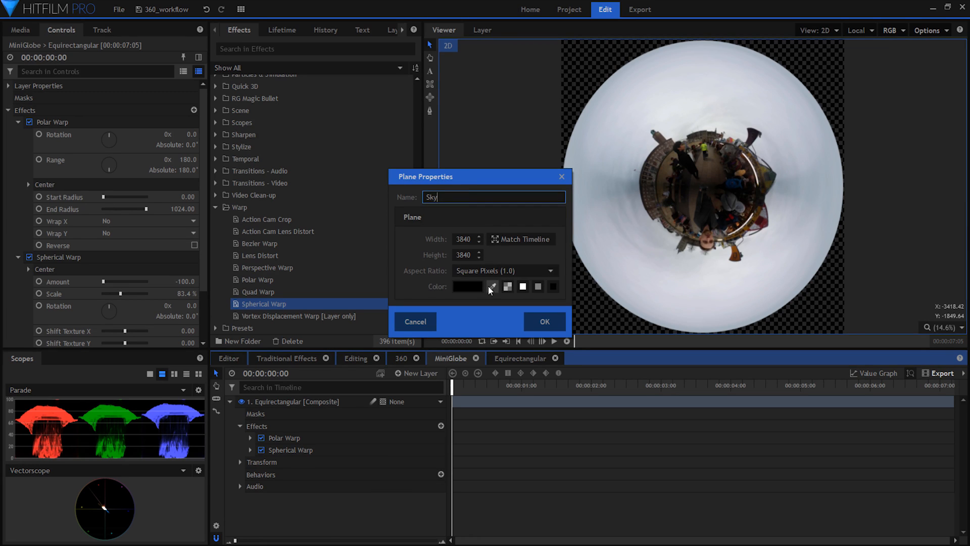
pyautogui.moveTo(492, 287); pyautogui.dragTo(635, 289)
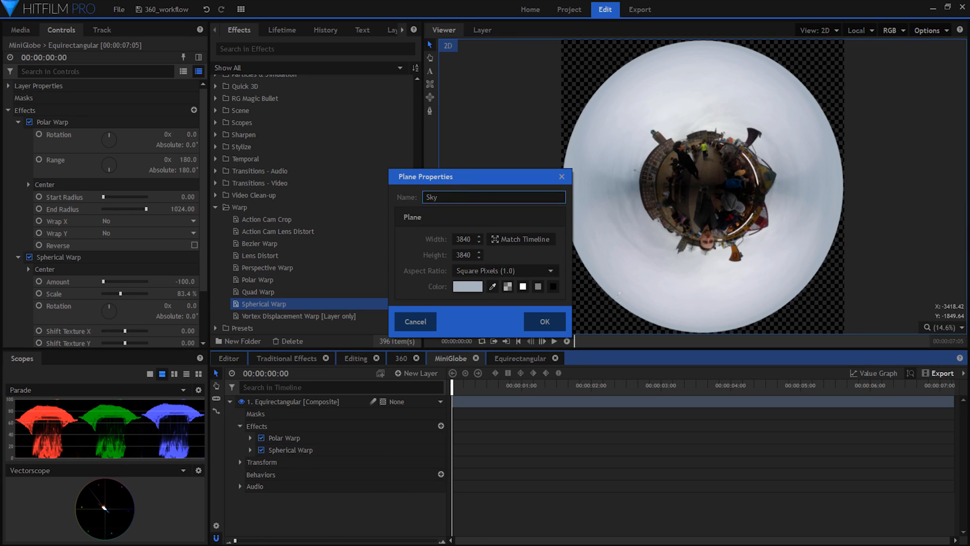
pyautogui.click(543, 324)
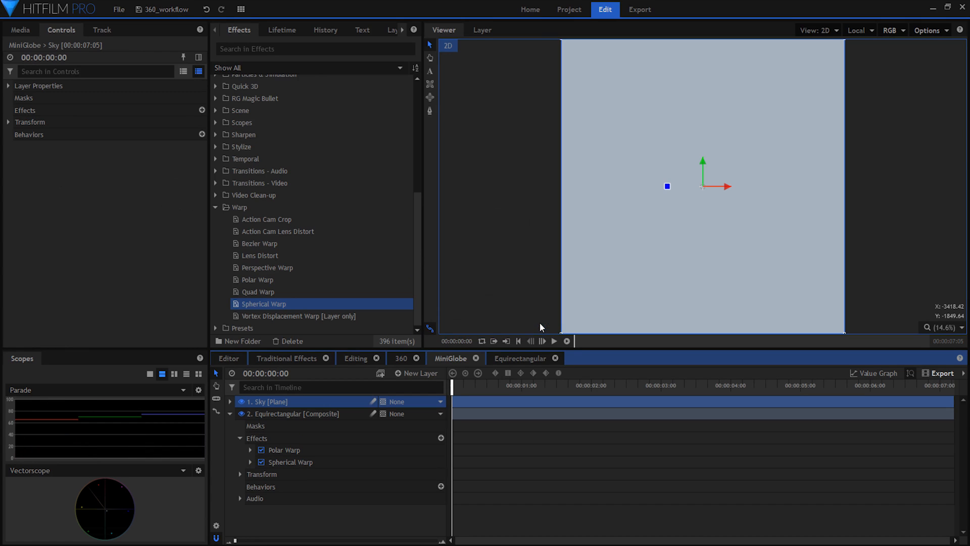
pyautogui.moveTo(286, 401); pyautogui.dragTo(290, 463)
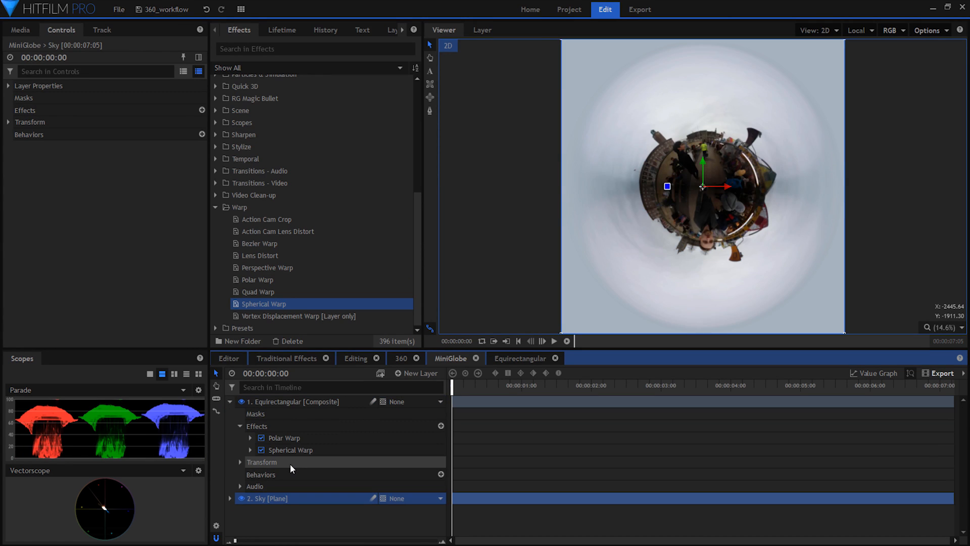
# Change the height of the MiniGlobe composite shot to 2160 pixels in its properties.
pyautogui.click(21, 29)
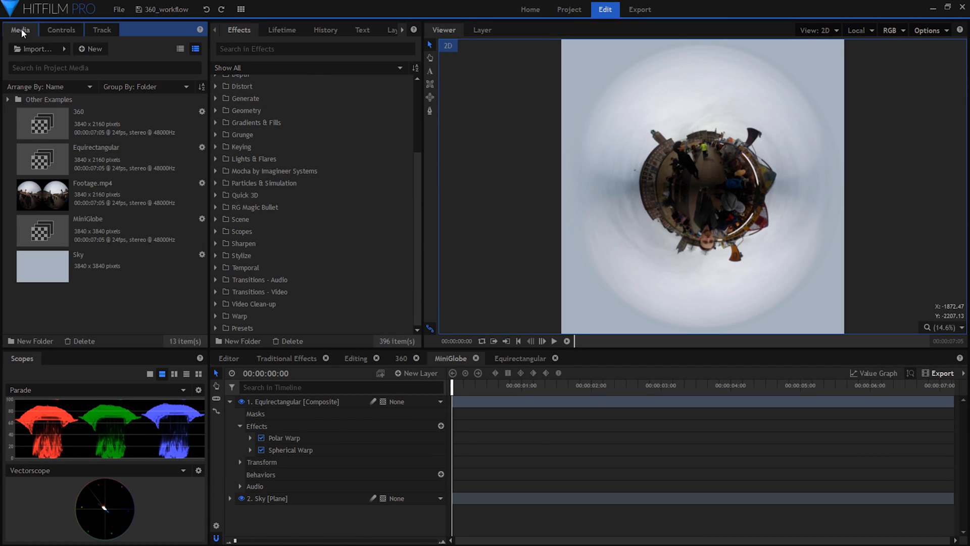
pyautogui.click(129, 235)
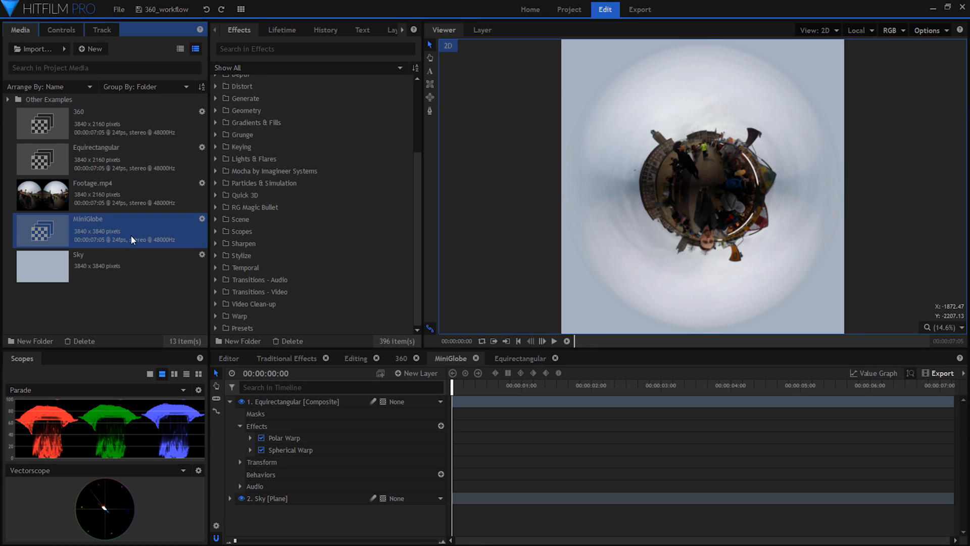
pyautogui.rightClick(141, 231)
pyautogui.click(222, 404)
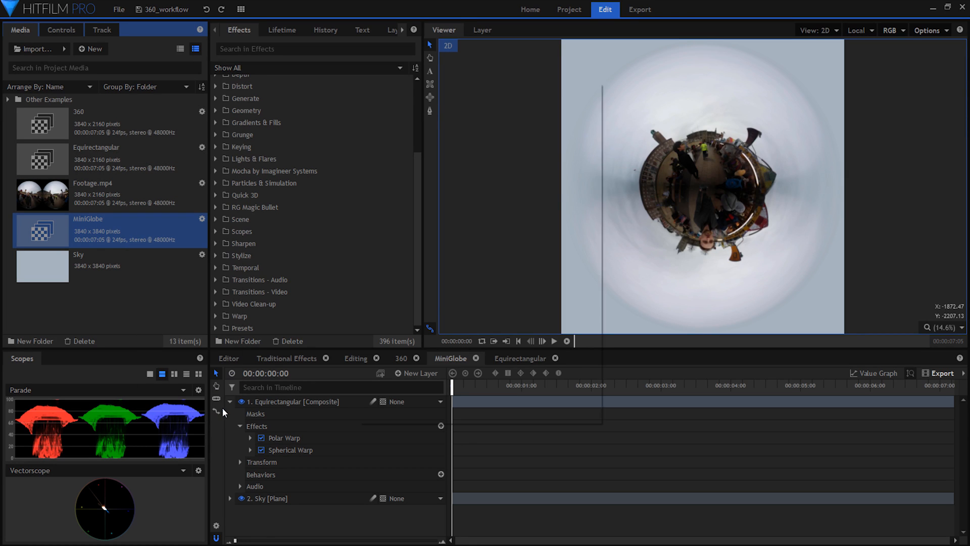
pyautogui.doubleClick(474, 221)
pyautogui.write('2160')
pyautogui.click(573, 408)
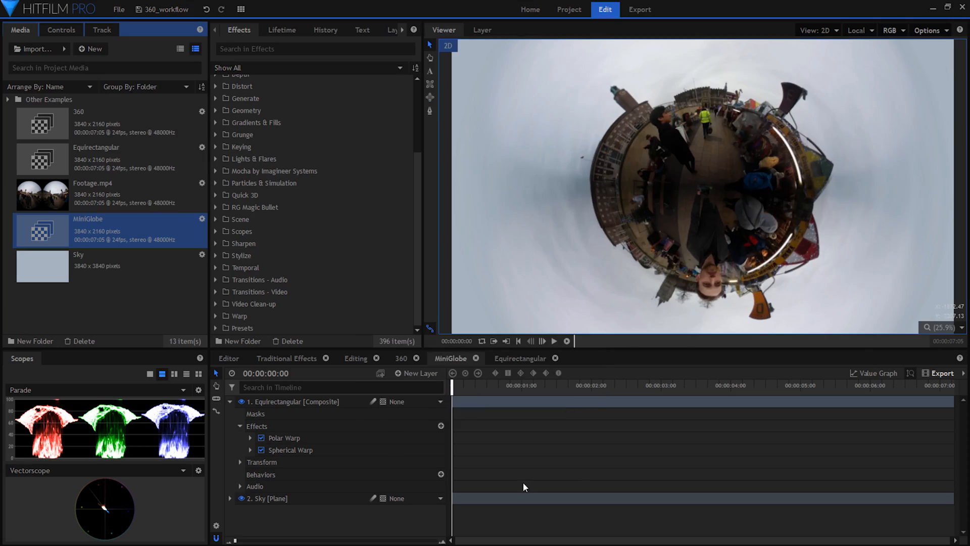
pyautogui.click(369, 529)
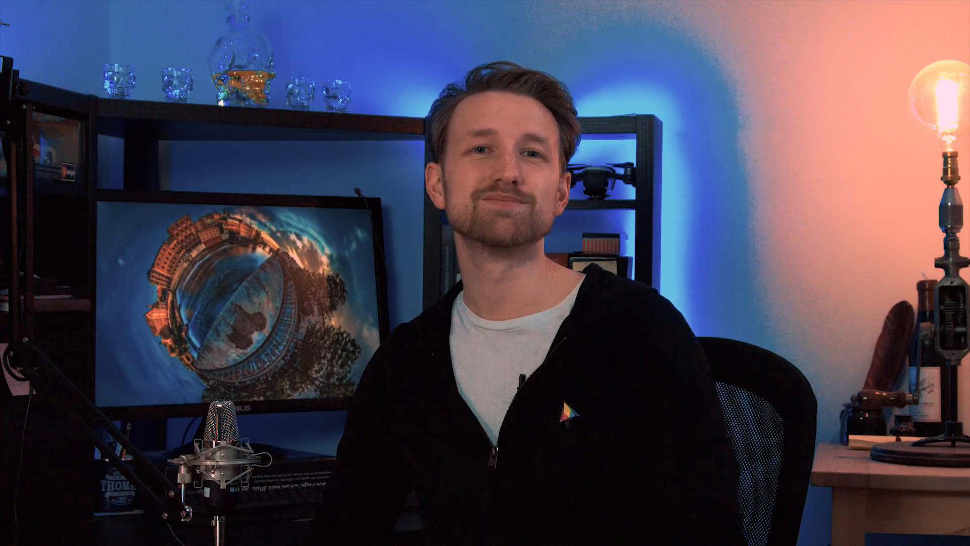